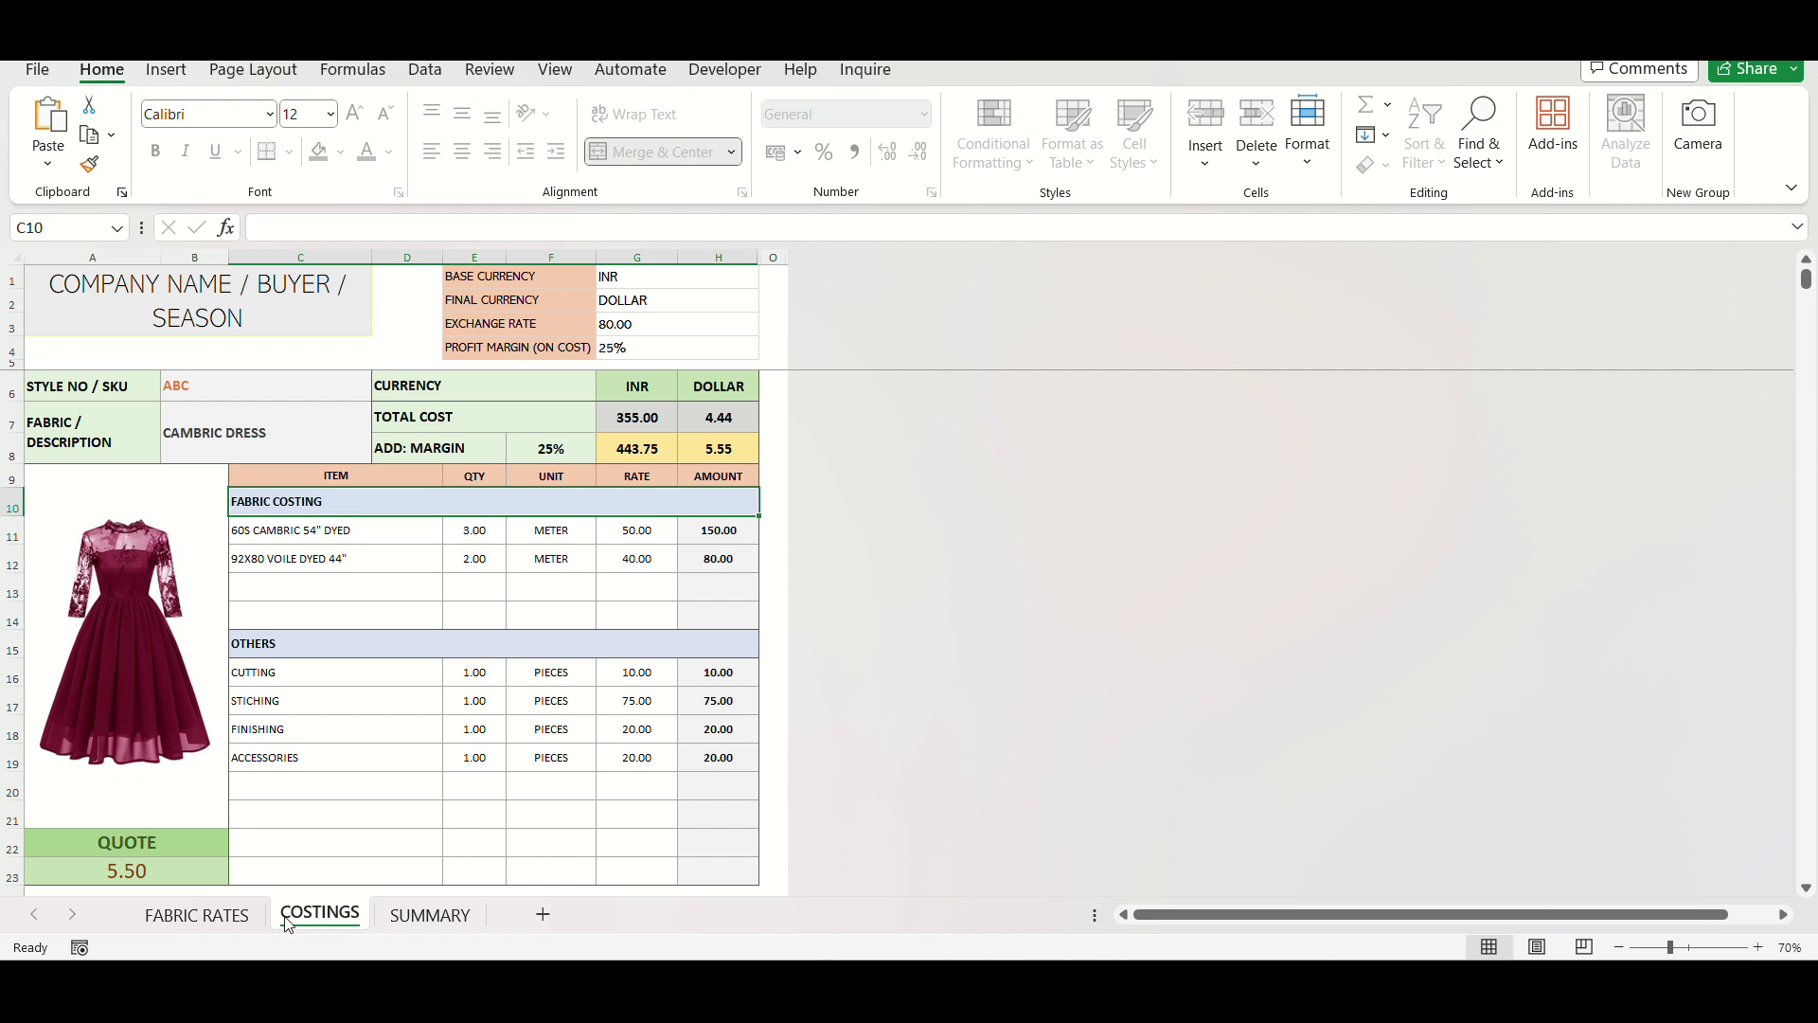
# - Enter 80X100 LINING 44", unit METER, rate 35 in row 5 of FABRIC RATES, then return to COSTINGS
pyautogui.click(226, 919)
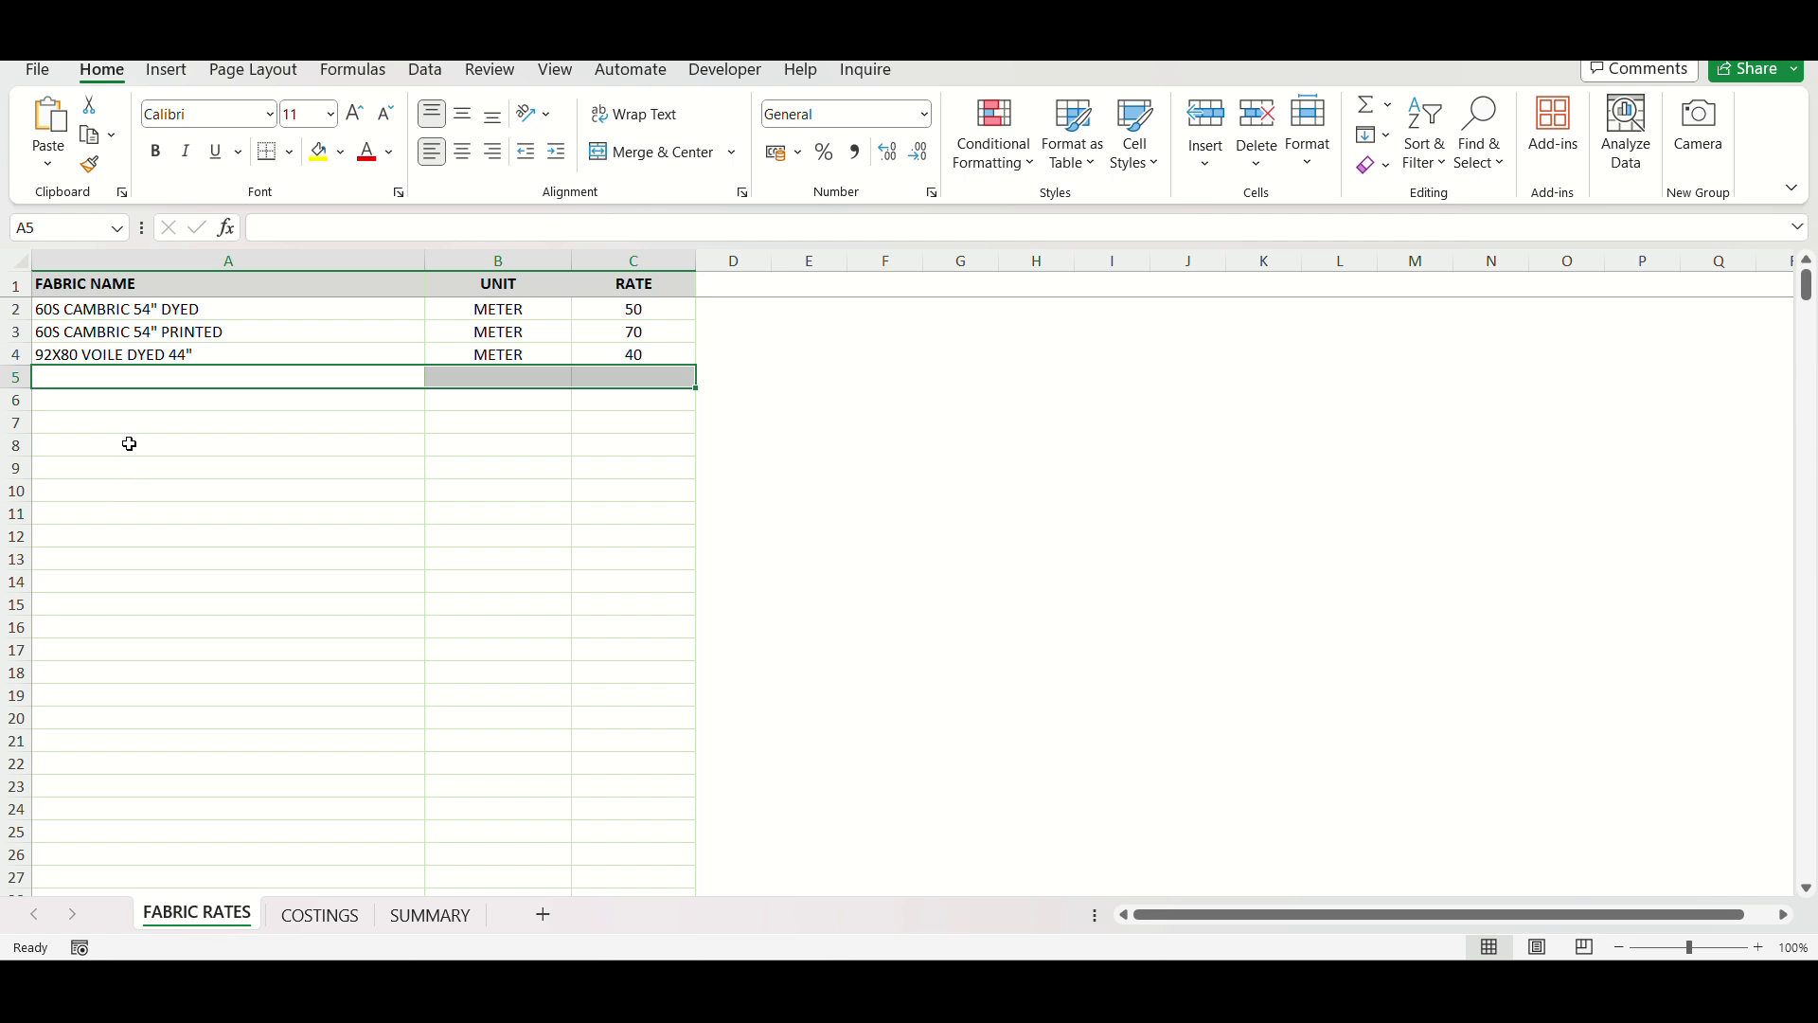
pyautogui.click(125, 375)
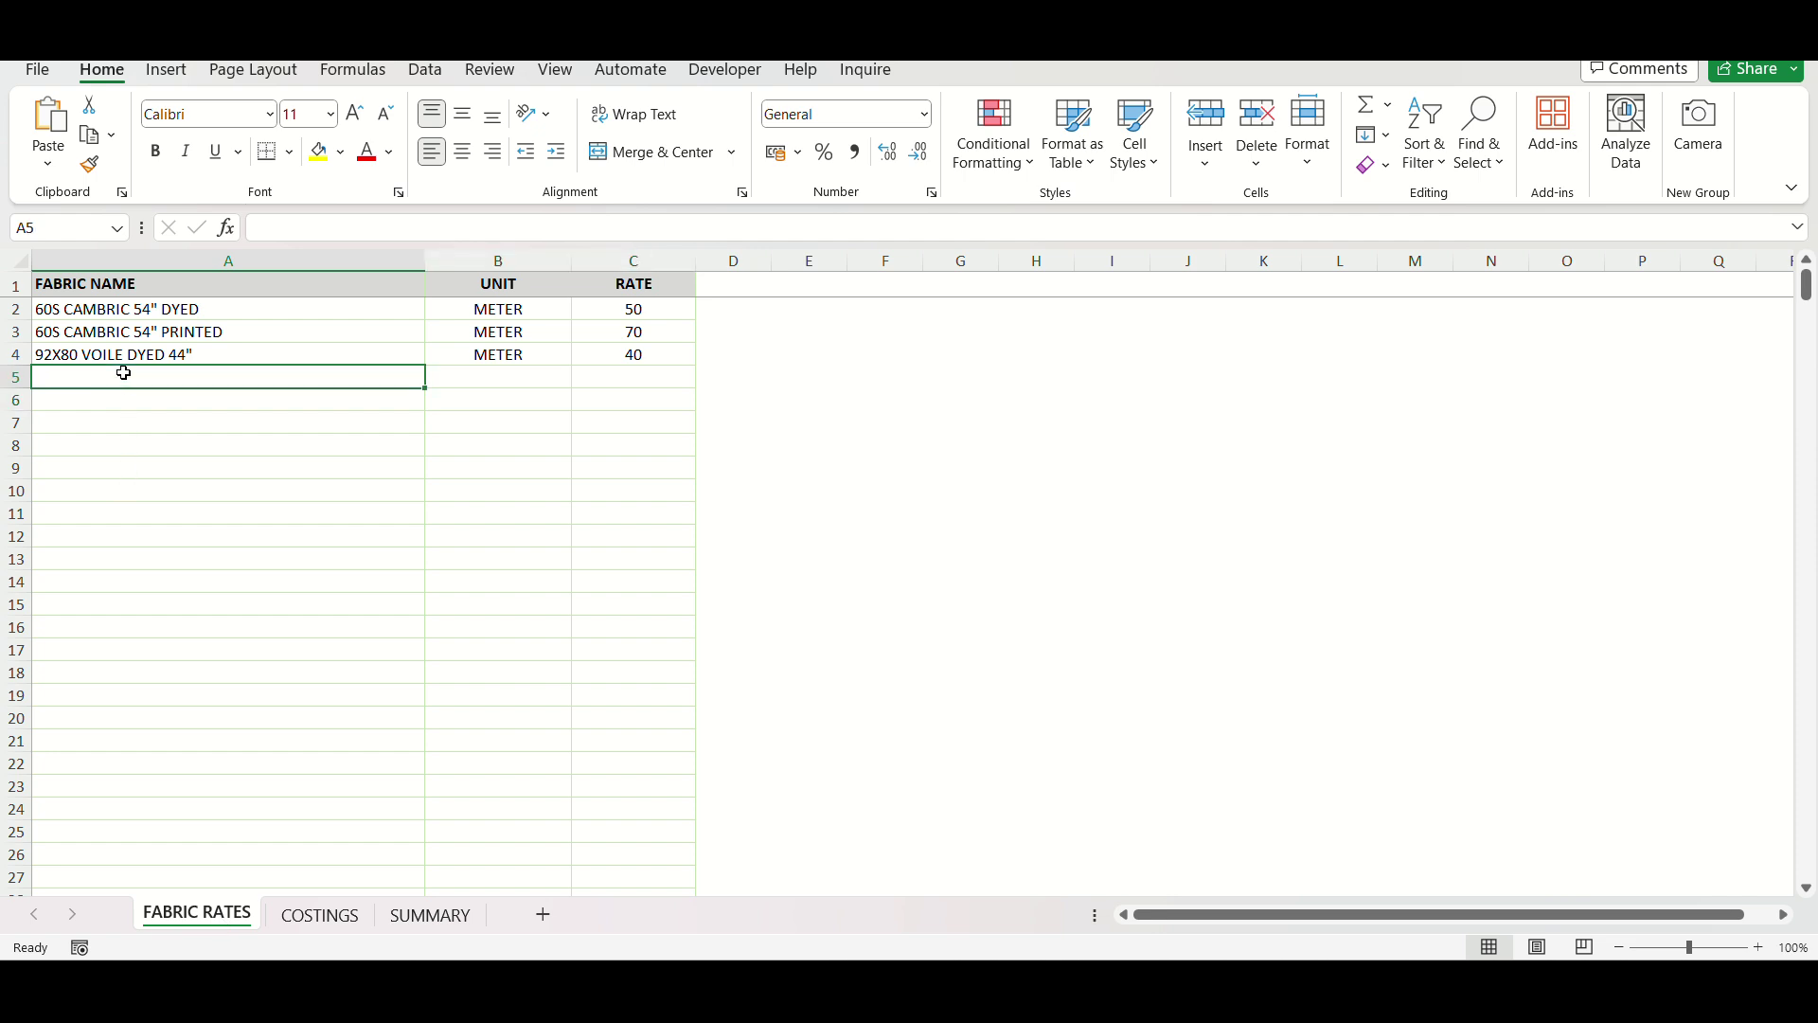
pyautogui.write('80X')
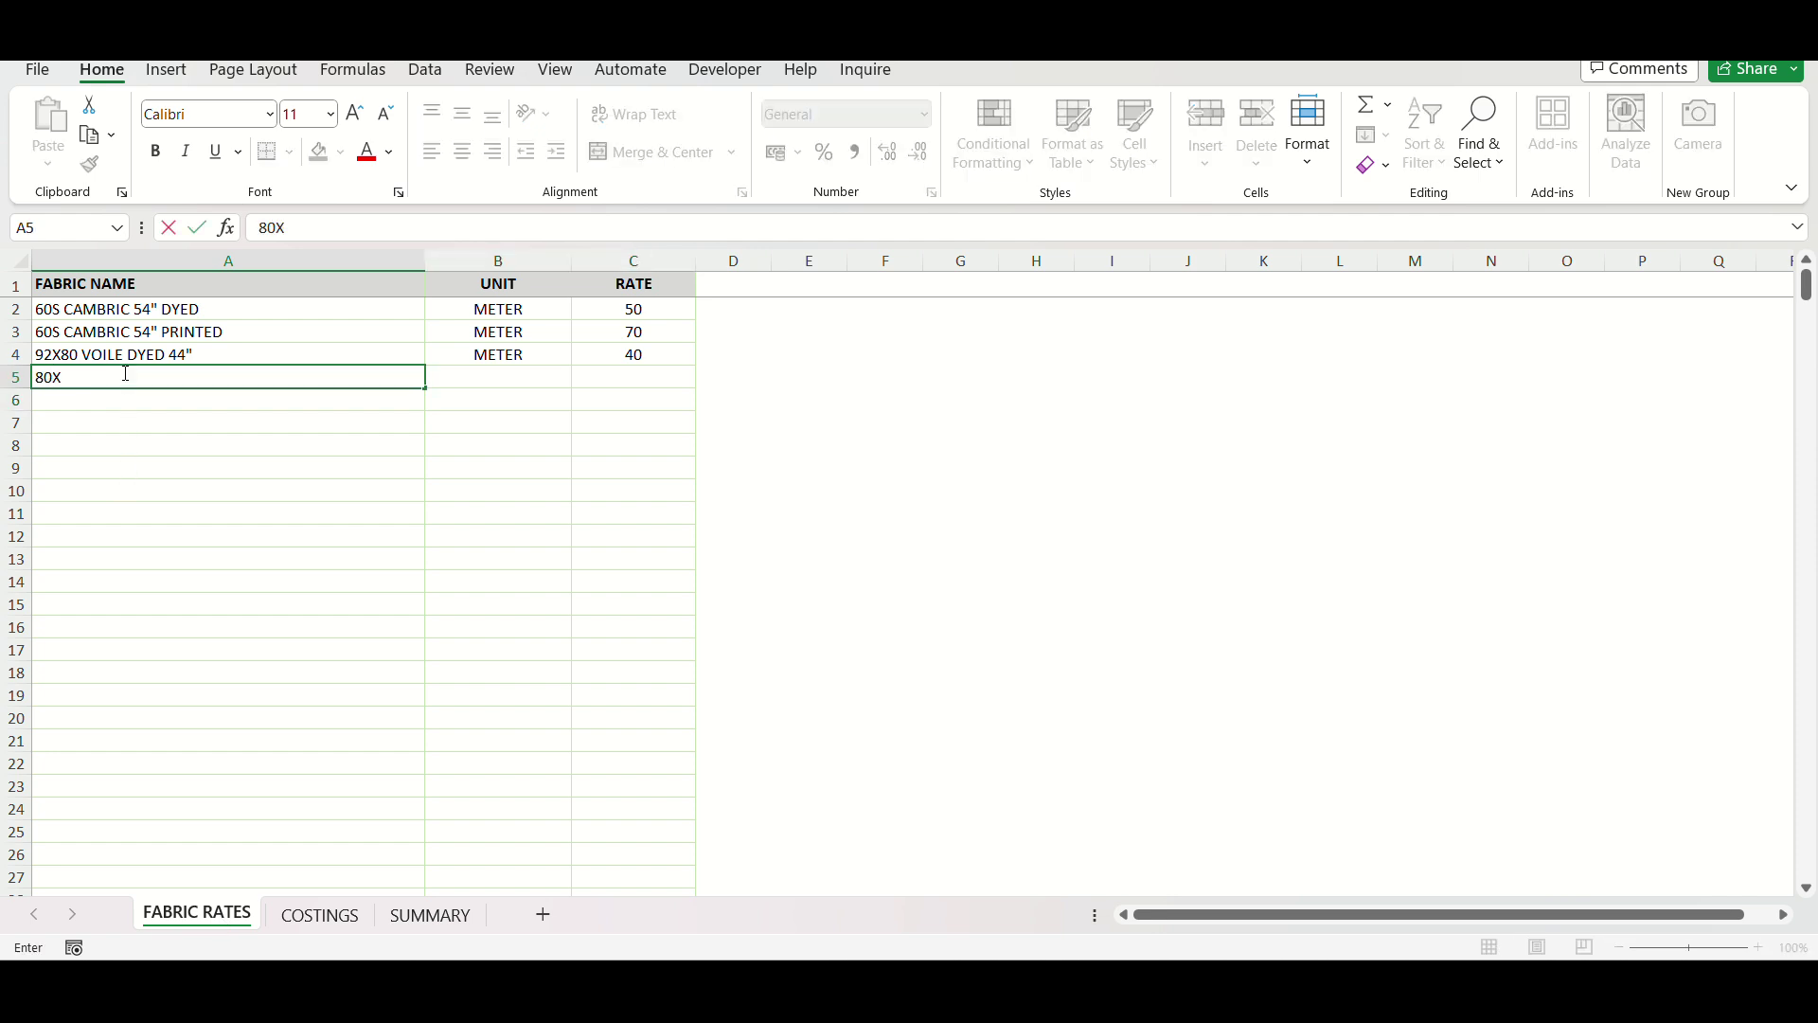
pyautogui.write('100 LINING 44"')
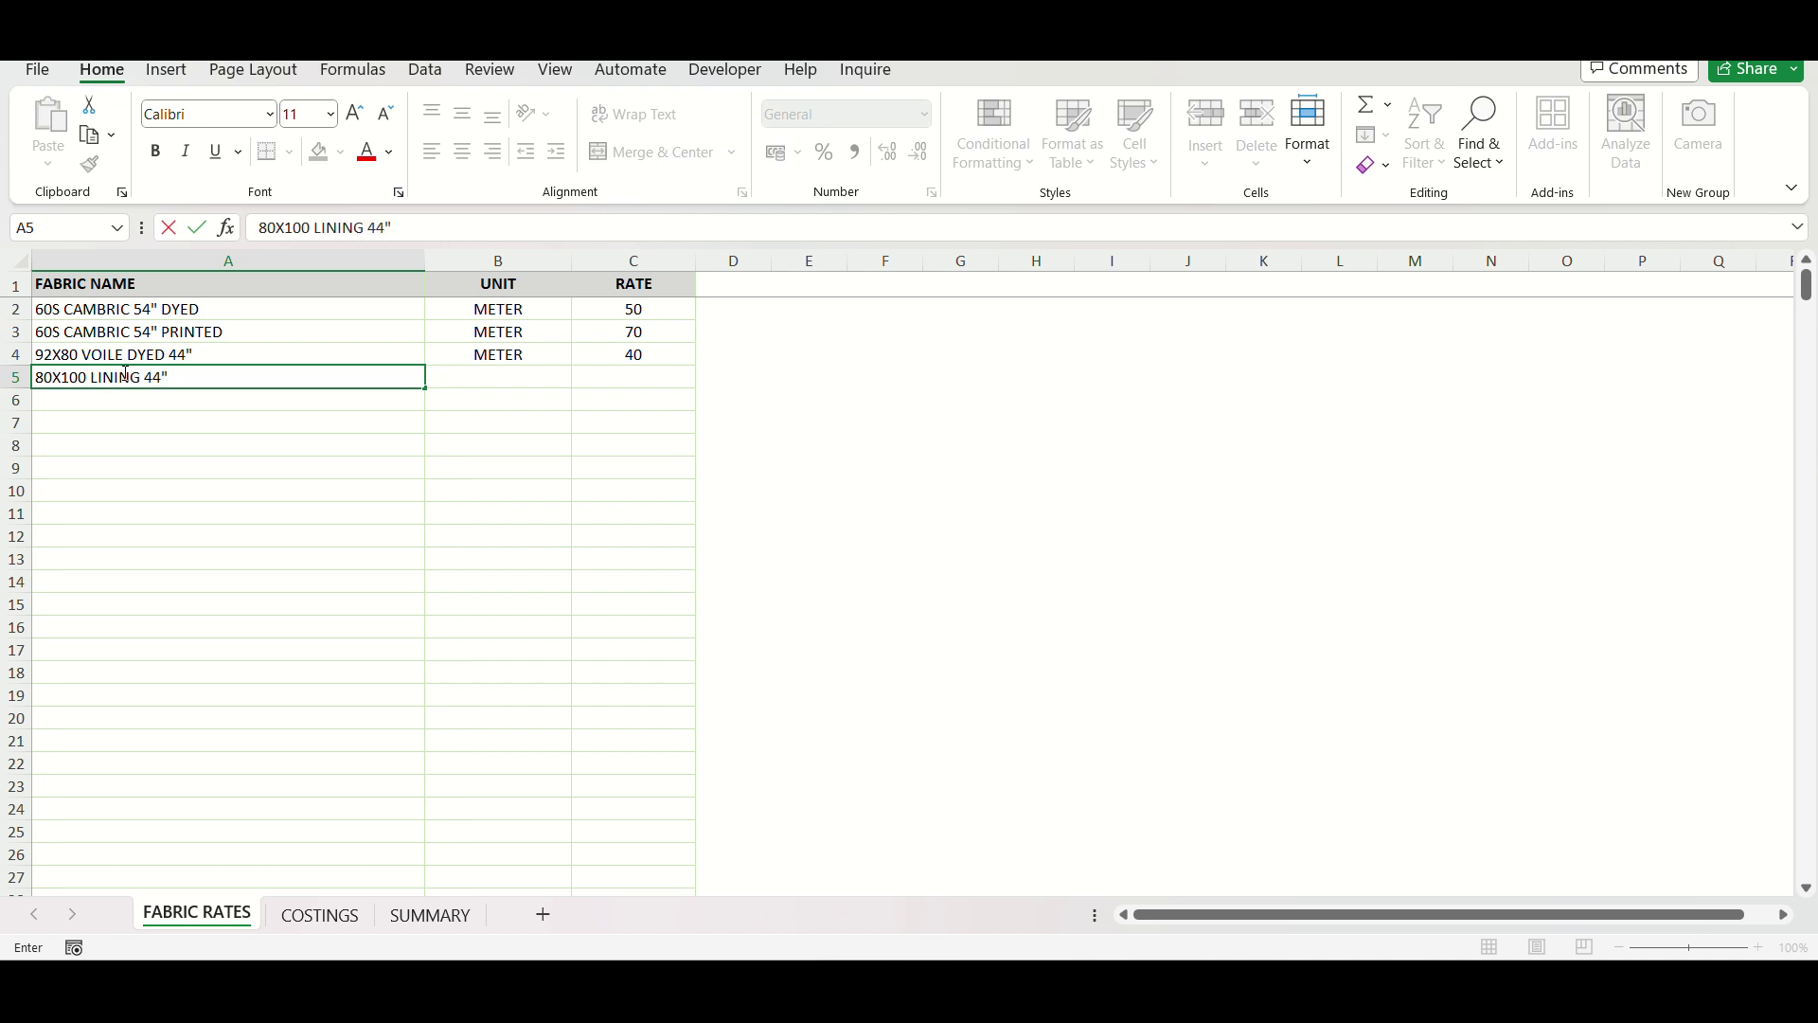
pyautogui.press('Tab')
pyautogui.write('METER')
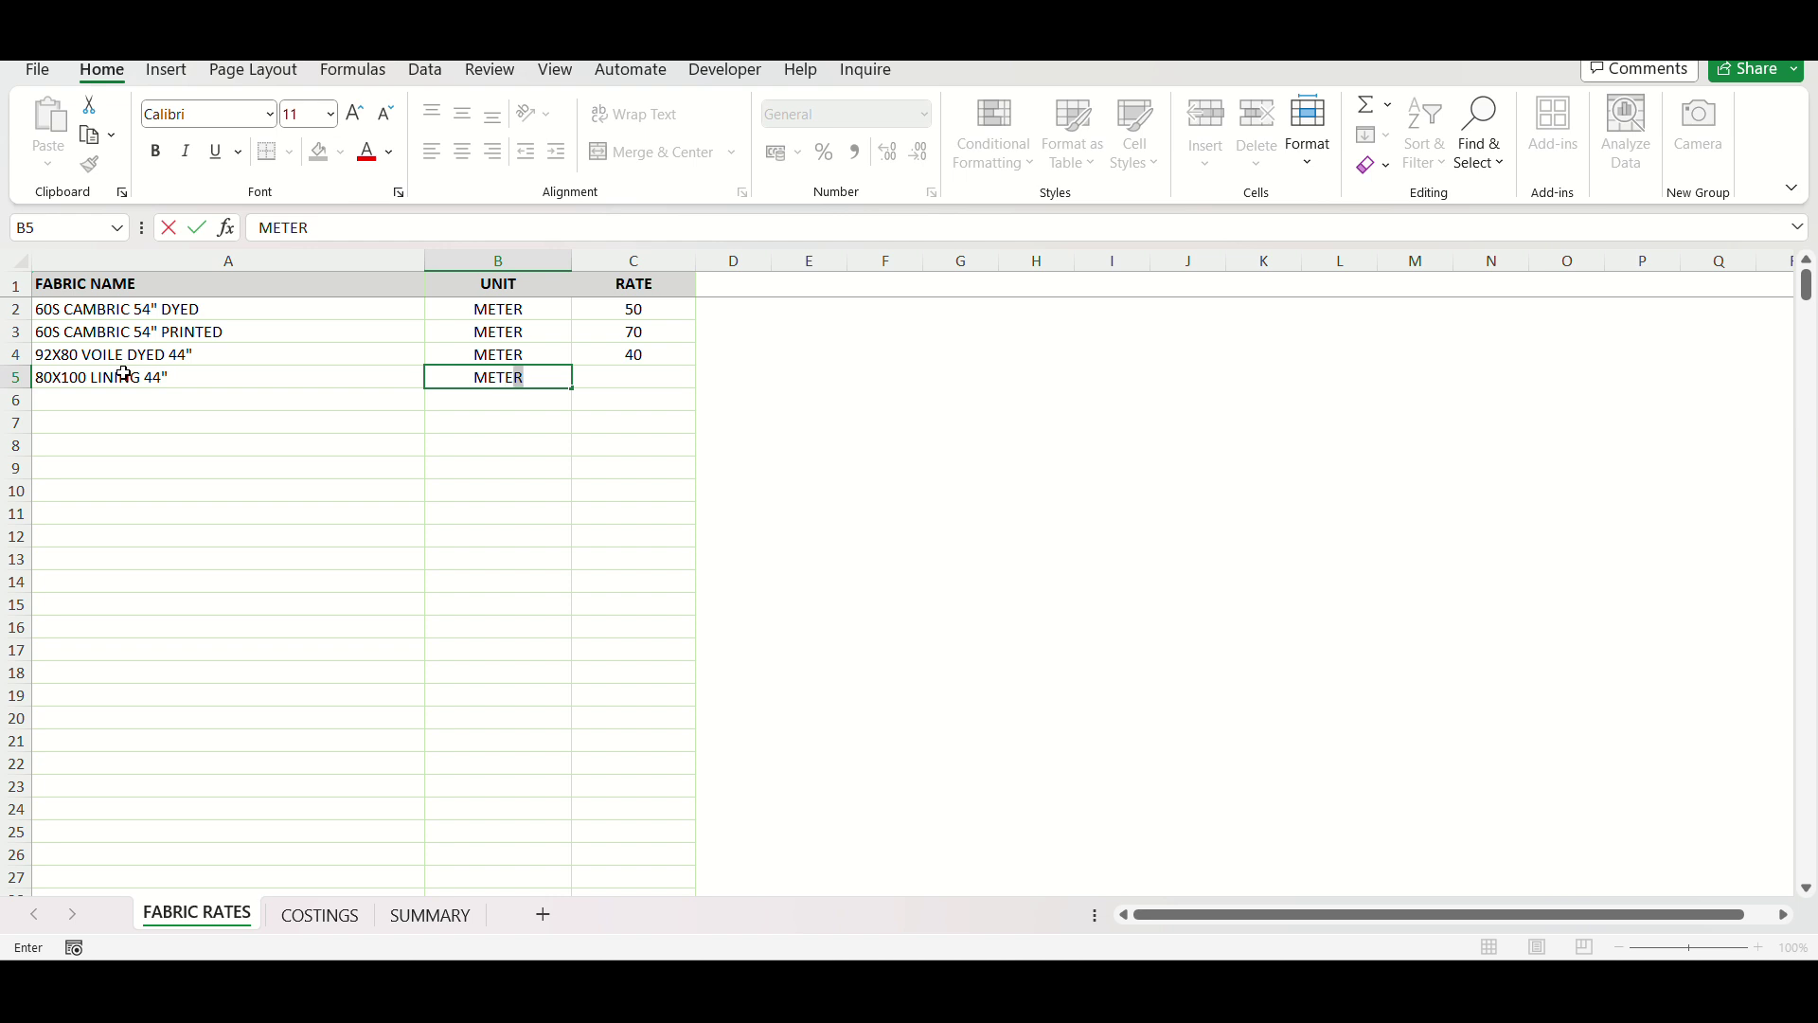
pyautogui.press('Tab')
pyautogui.write('35')
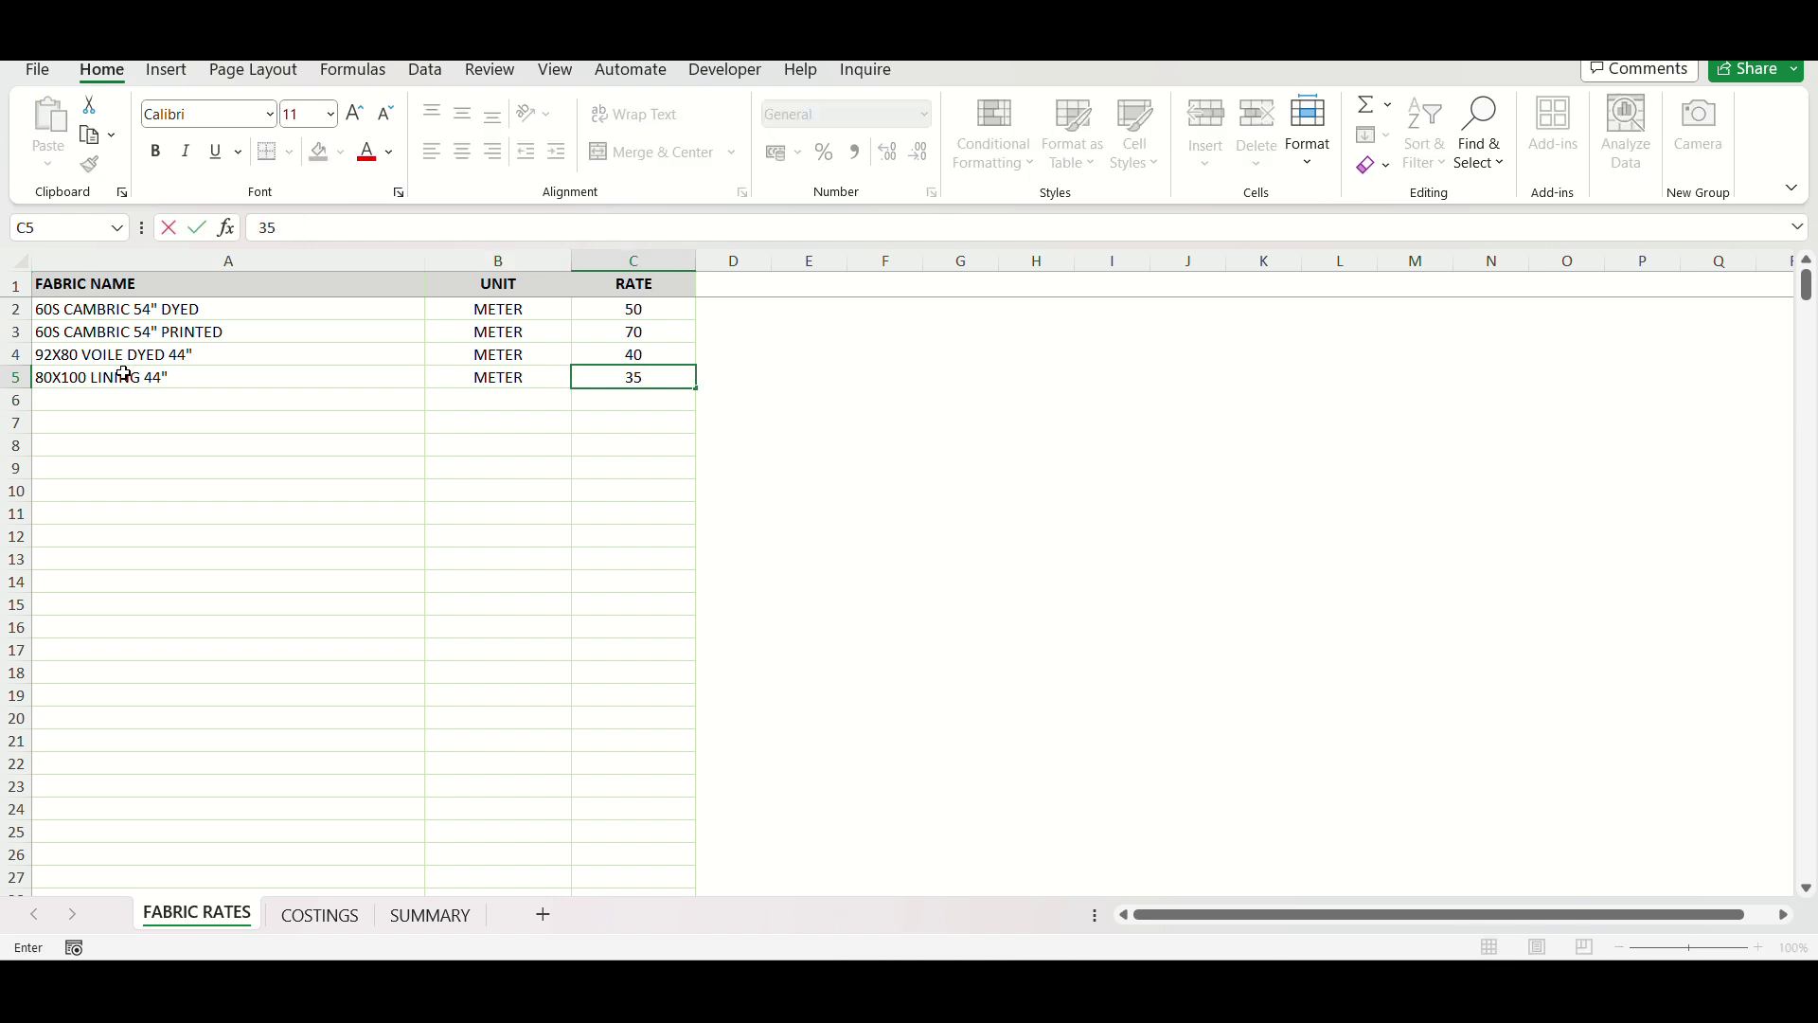
pyautogui.press('Return')
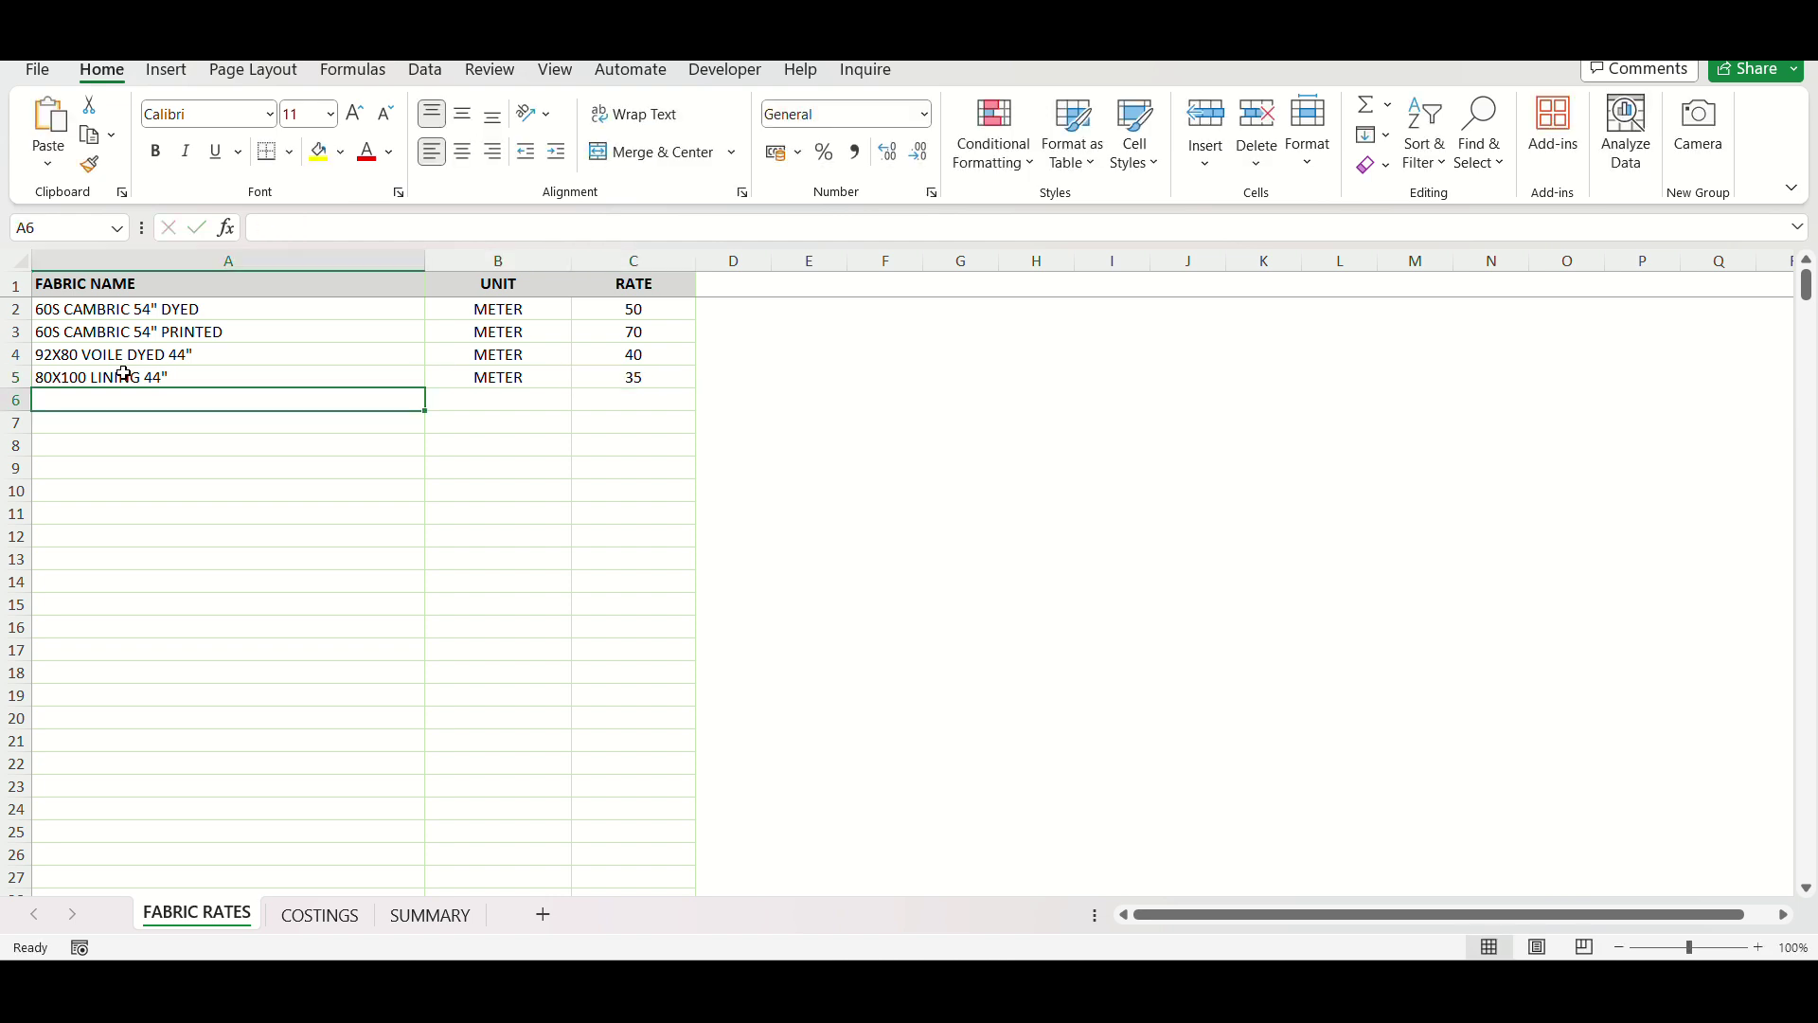
pyautogui.click(319, 914)
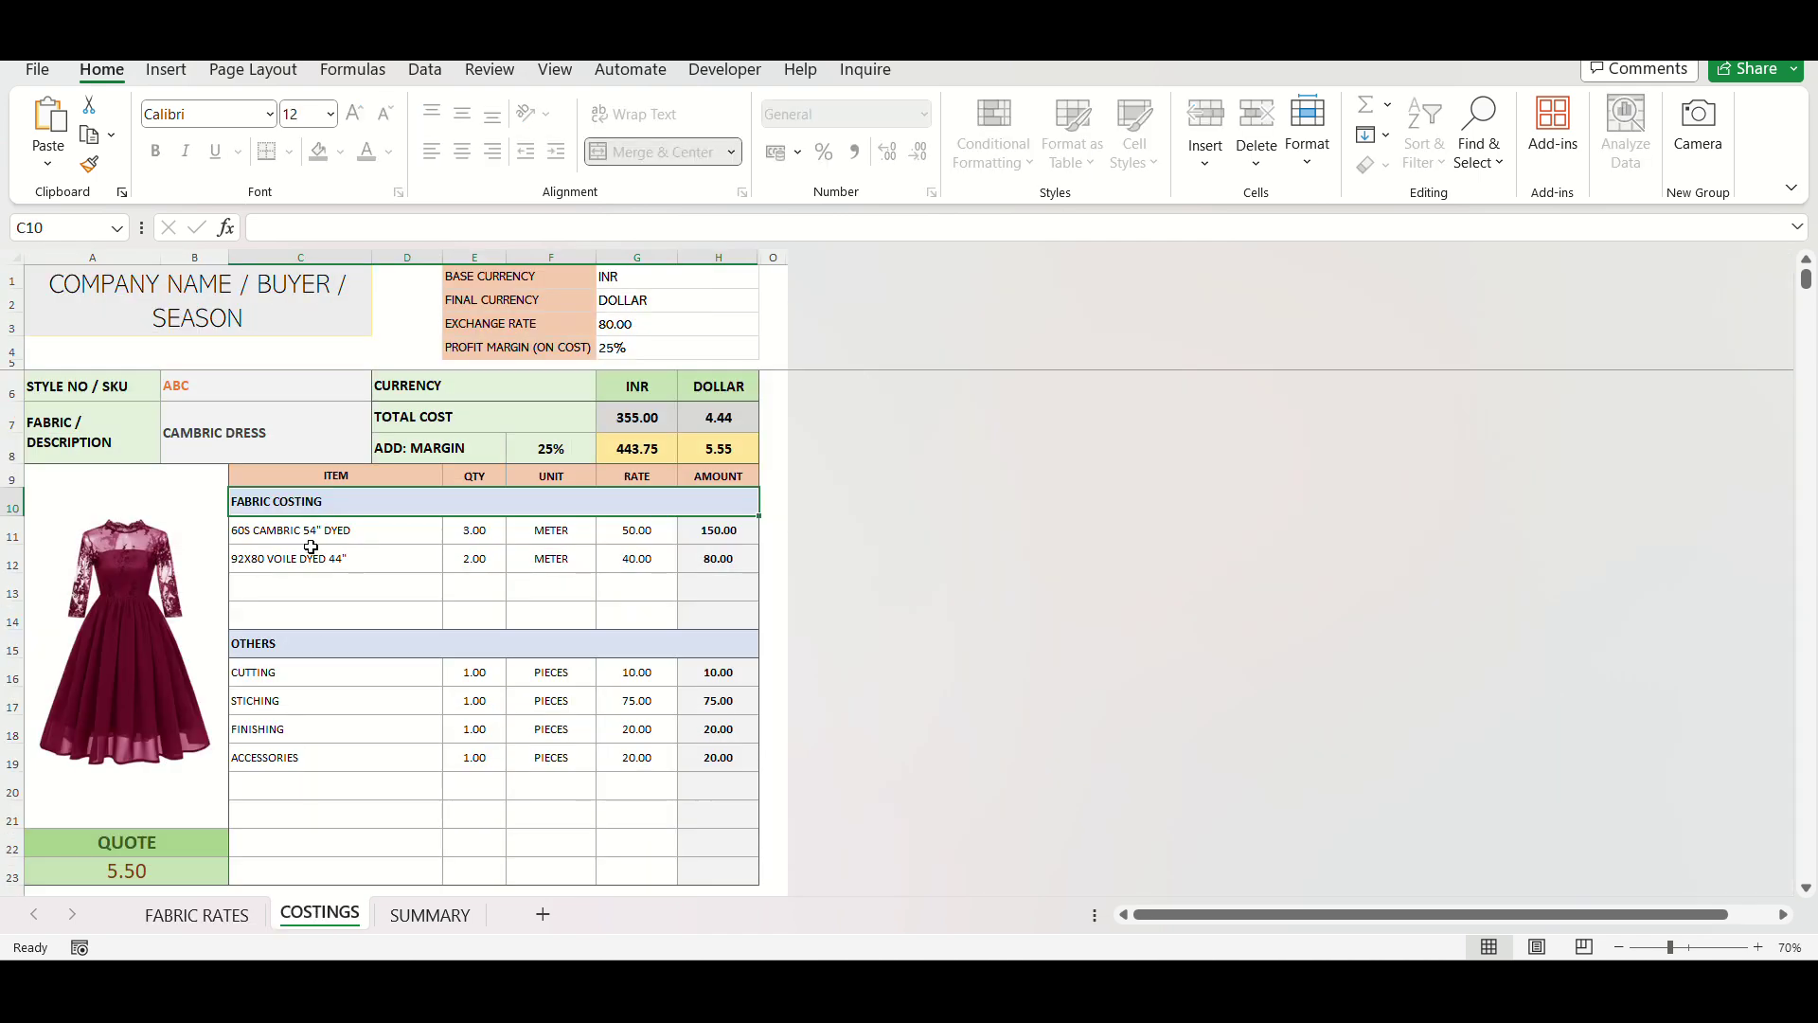
# - Change the company name heading in A1 to ABC PVT
pyautogui.click(272, 306)
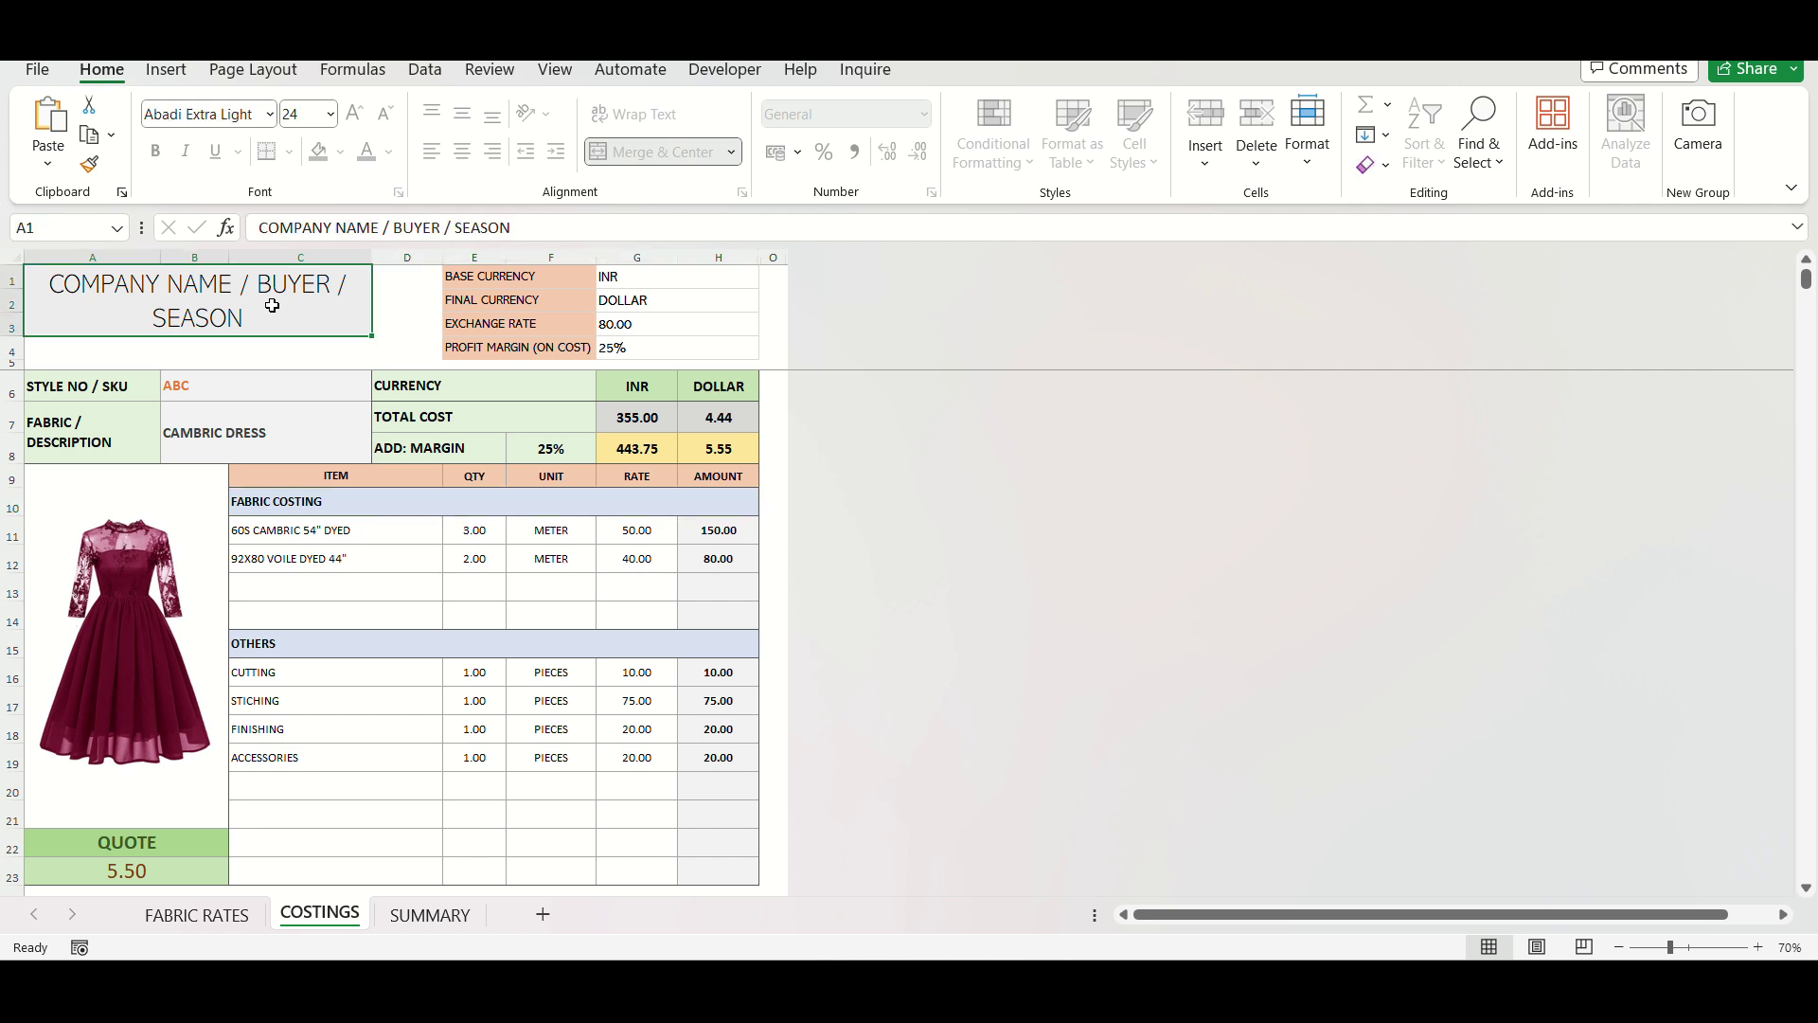
pyautogui.write('ABC')
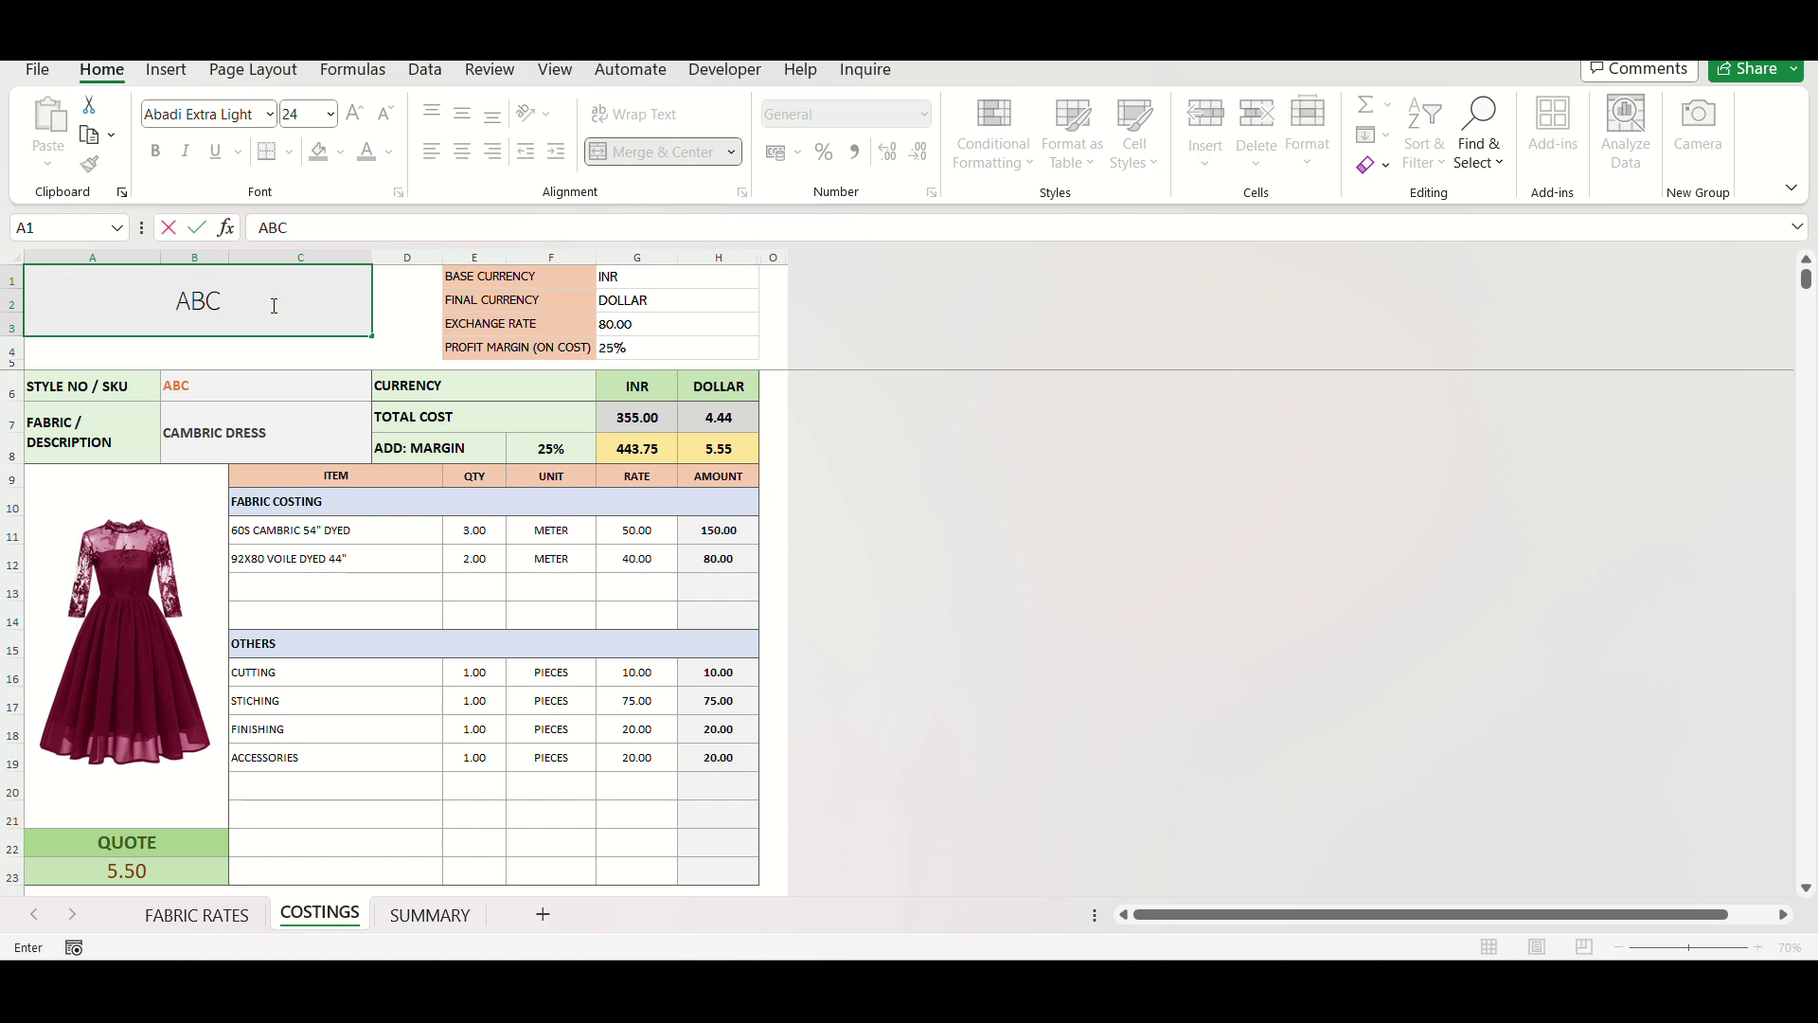
pyautogui.write(' PVT LTD')
pyautogui.press('BackSpace')
pyautogui.press('BackSpace')
pyautogui.press('BackSpace')
pyautogui.press('BackSpace')
pyautogui.press('BackSpace')
pyautogui.write('T')
pyautogui.press('Return')
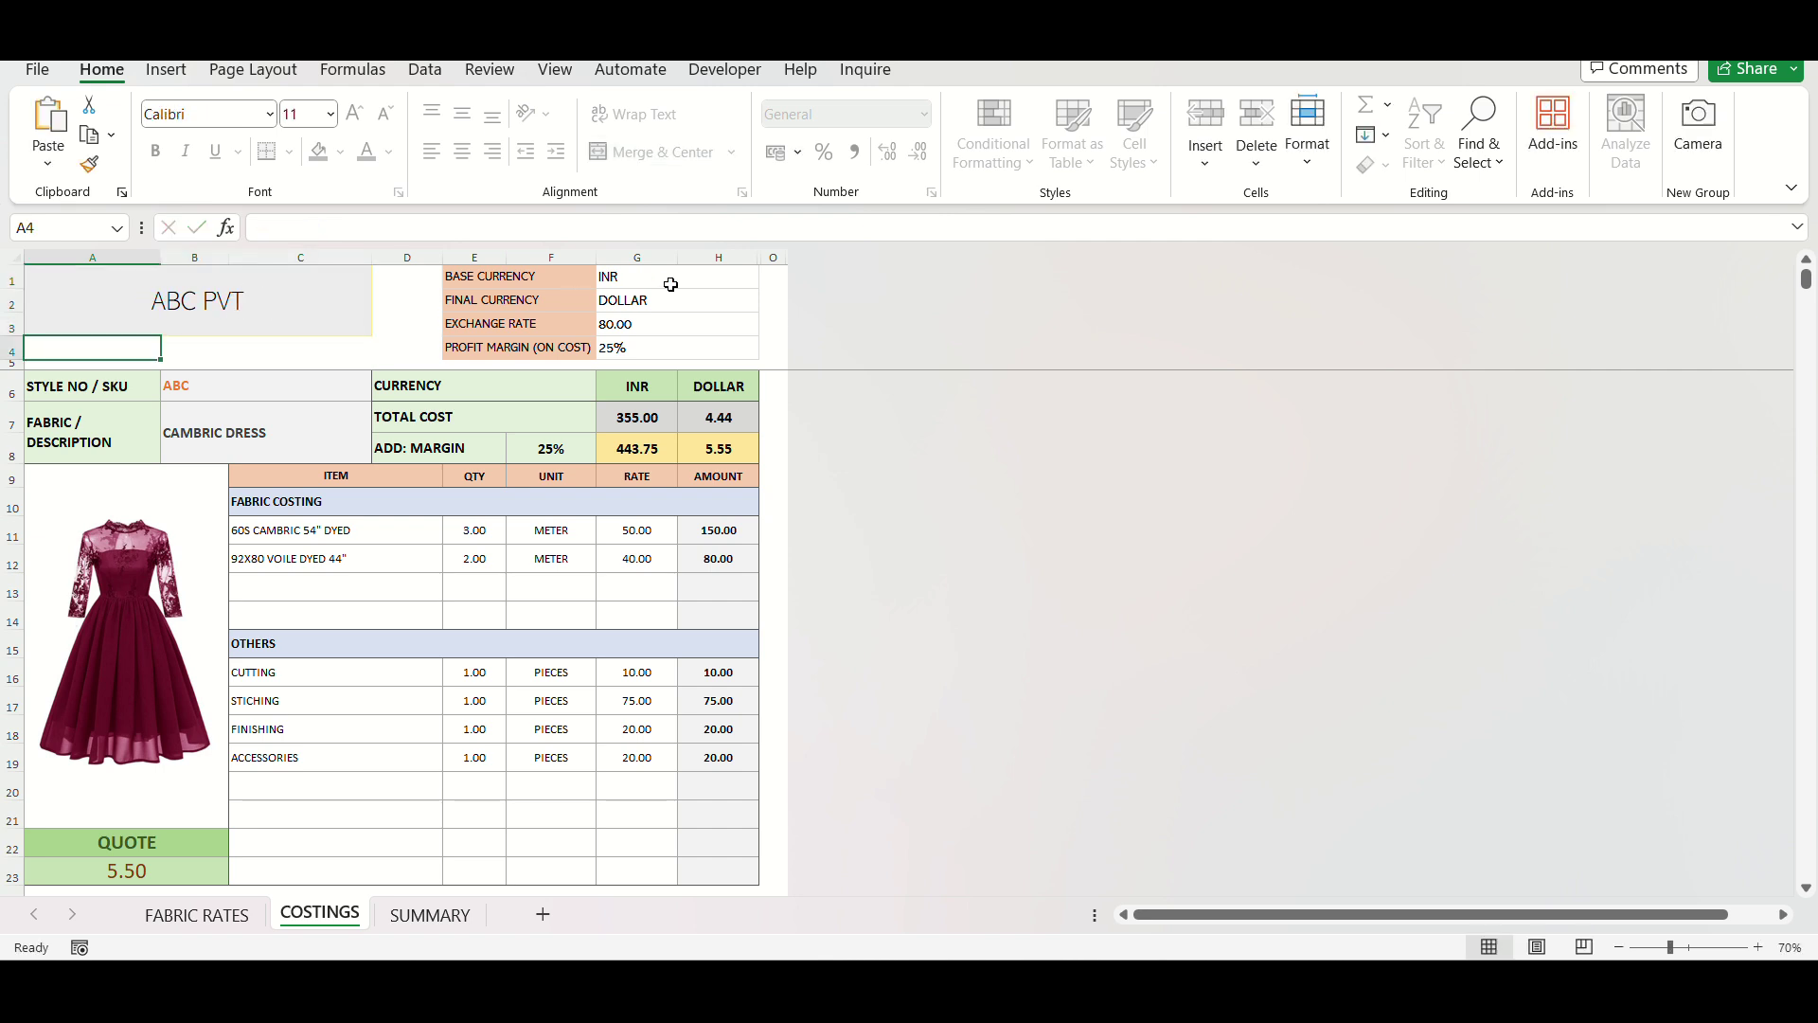
# - Re-enter DOLLAR as the final currency in G2 and set the profit margin to 35%
pyautogui.click(668, 279)
pyautogui.click(631, 301)
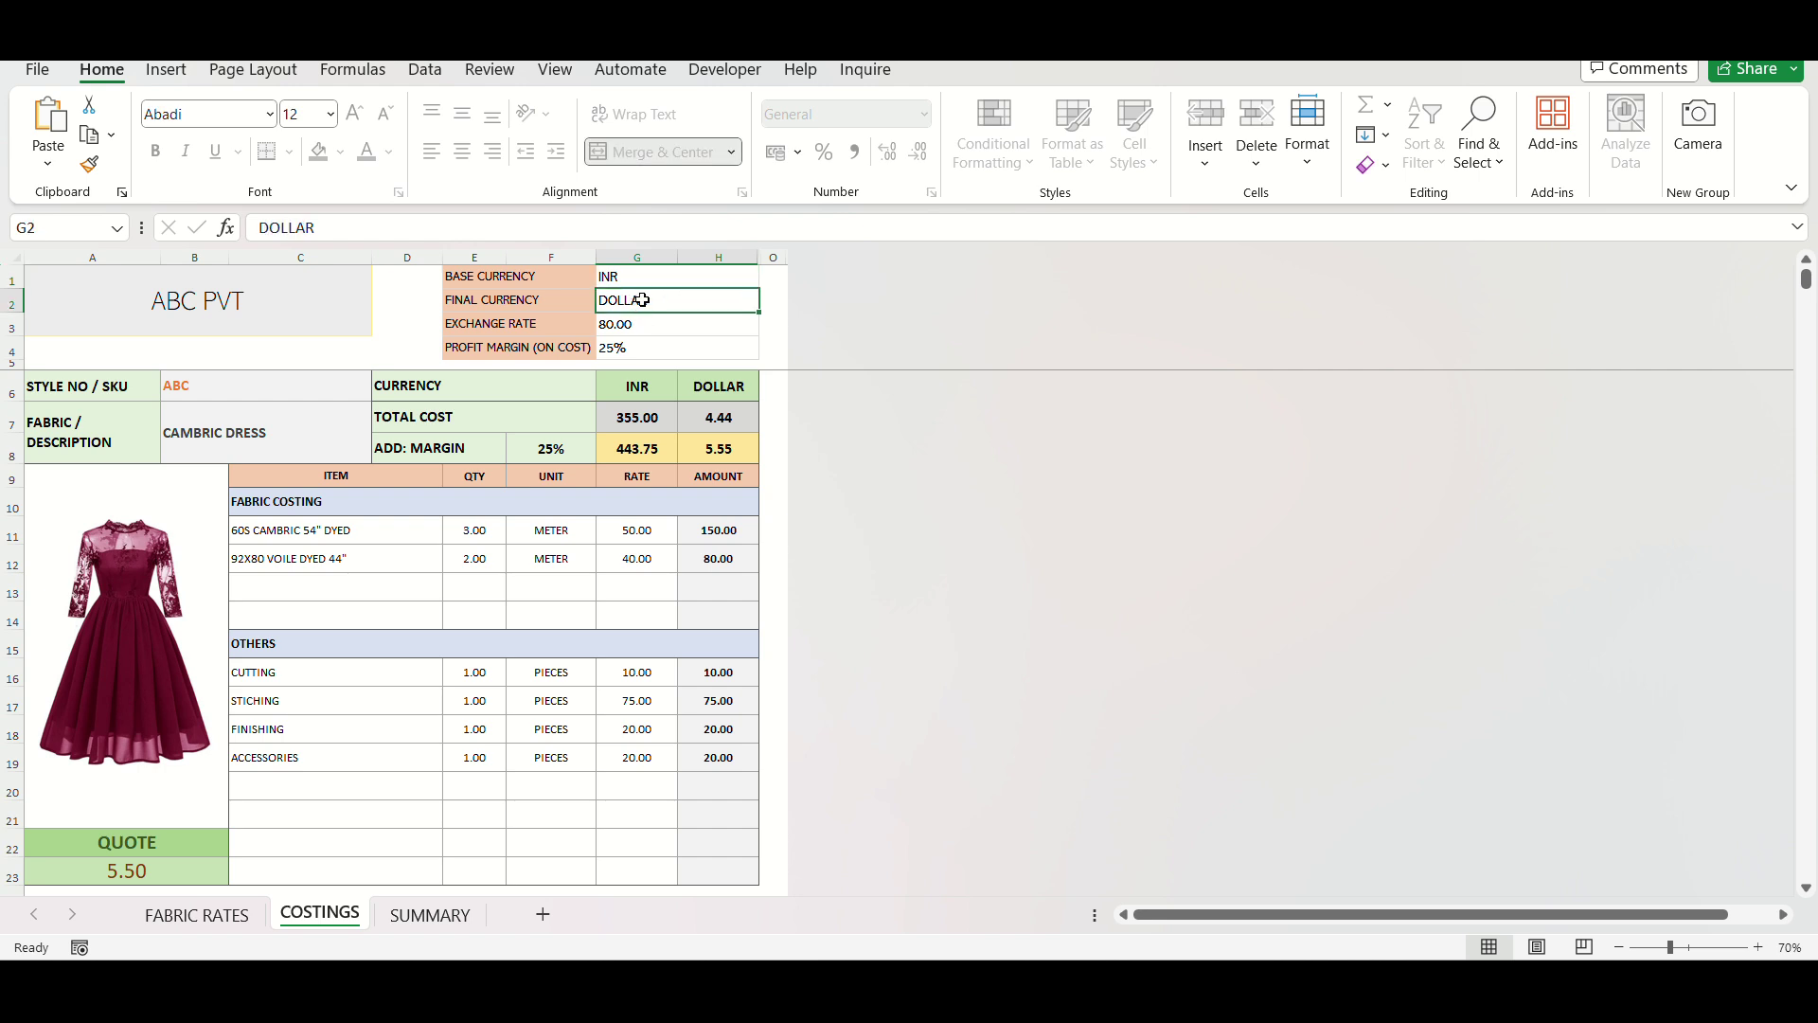
pyautogui.press('Delete')
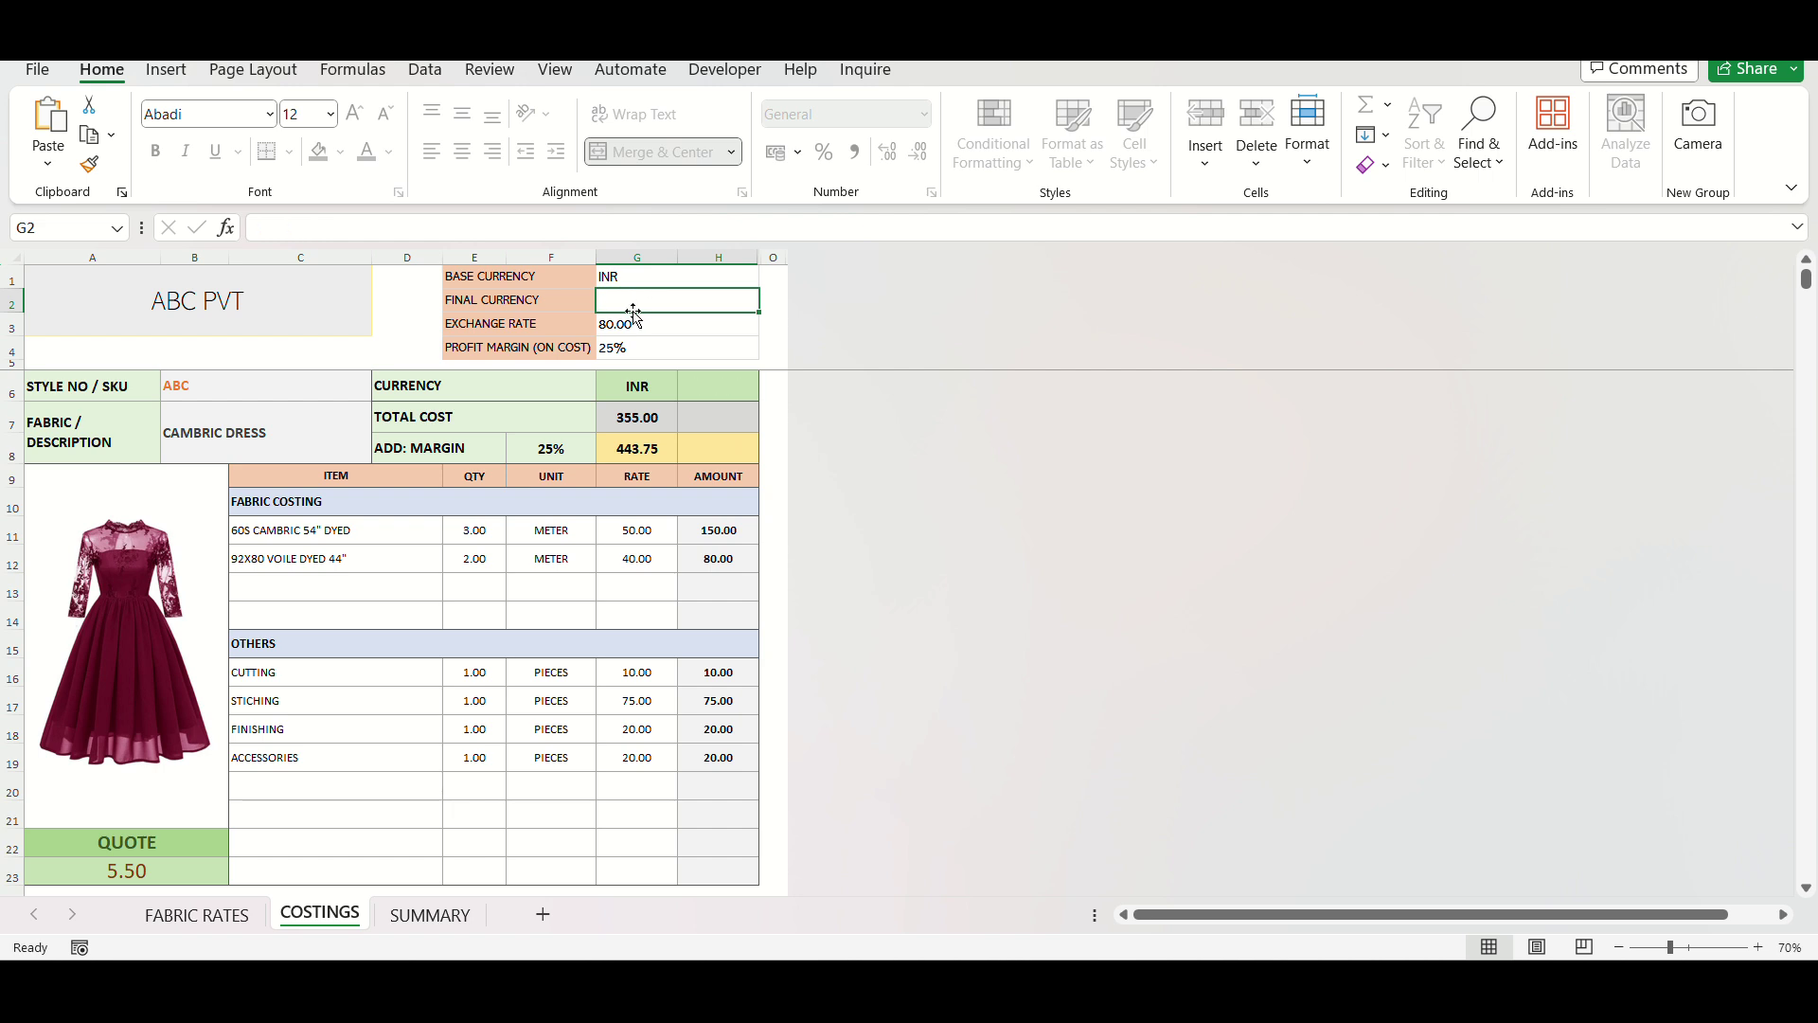
pyautogui.write('DOLLAR')
pyautogui.press('Return')
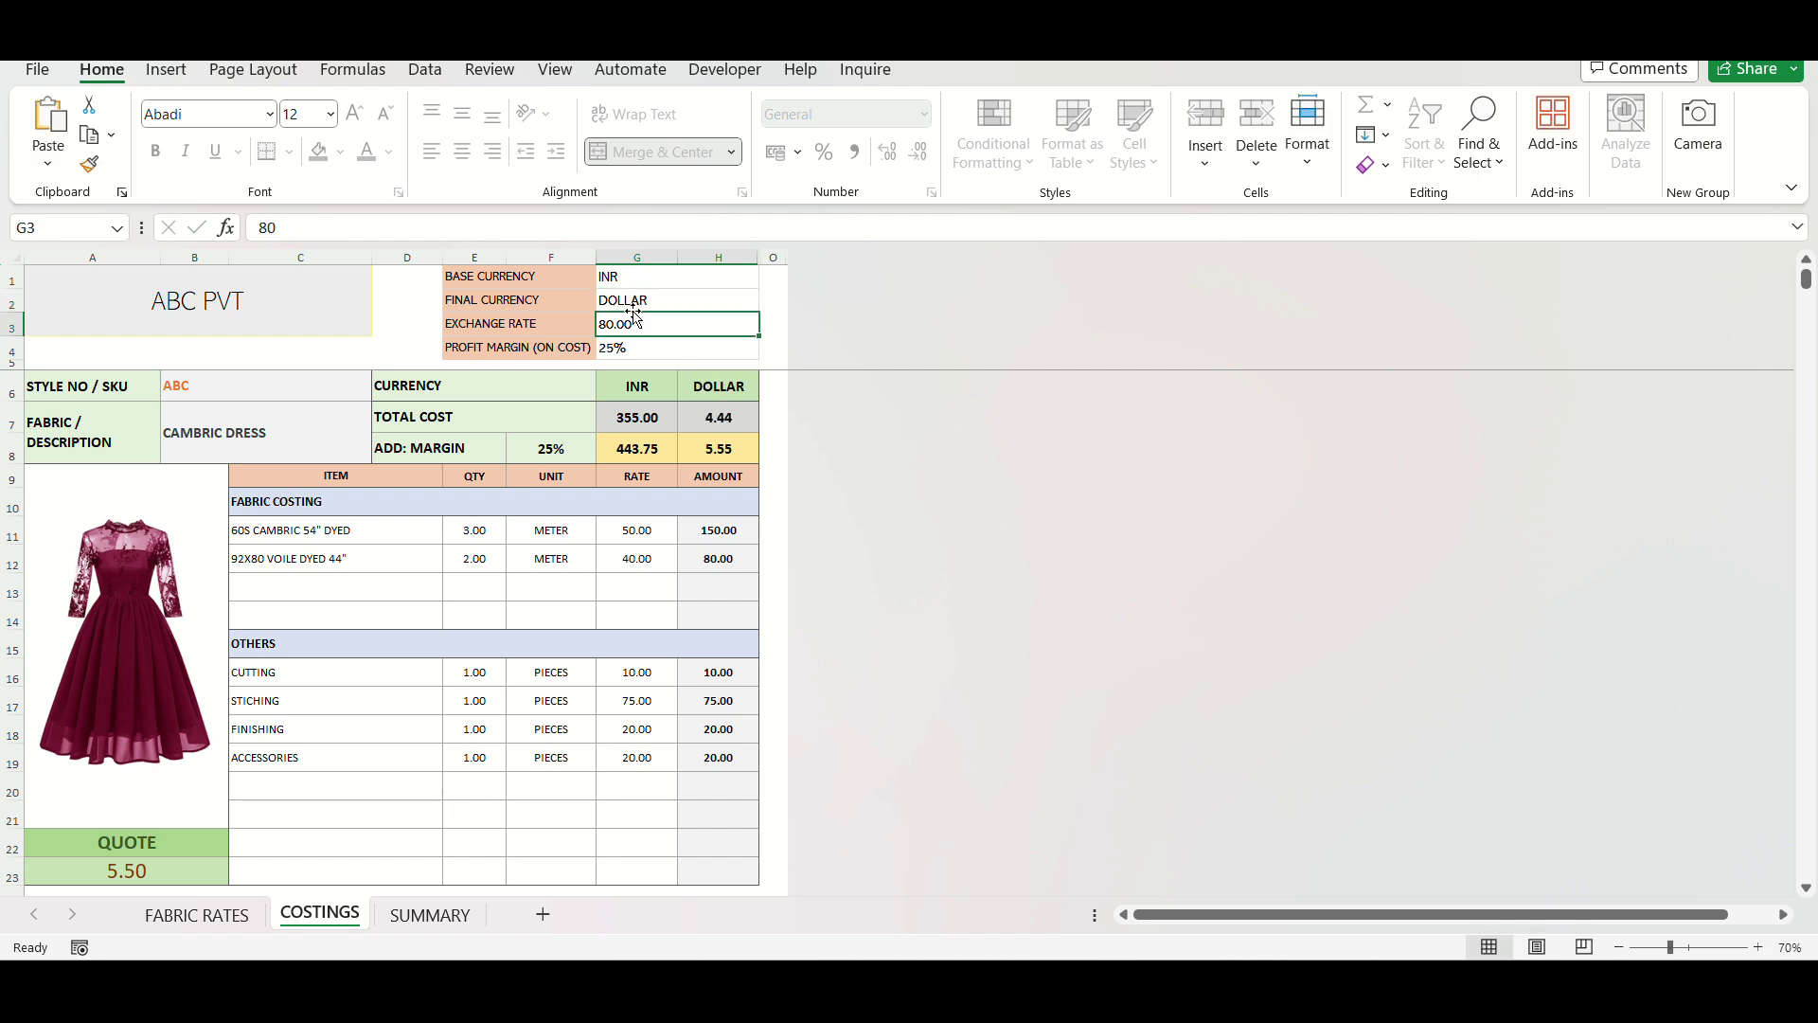
pyautogui.press('Return')
pyautogui.write('35')
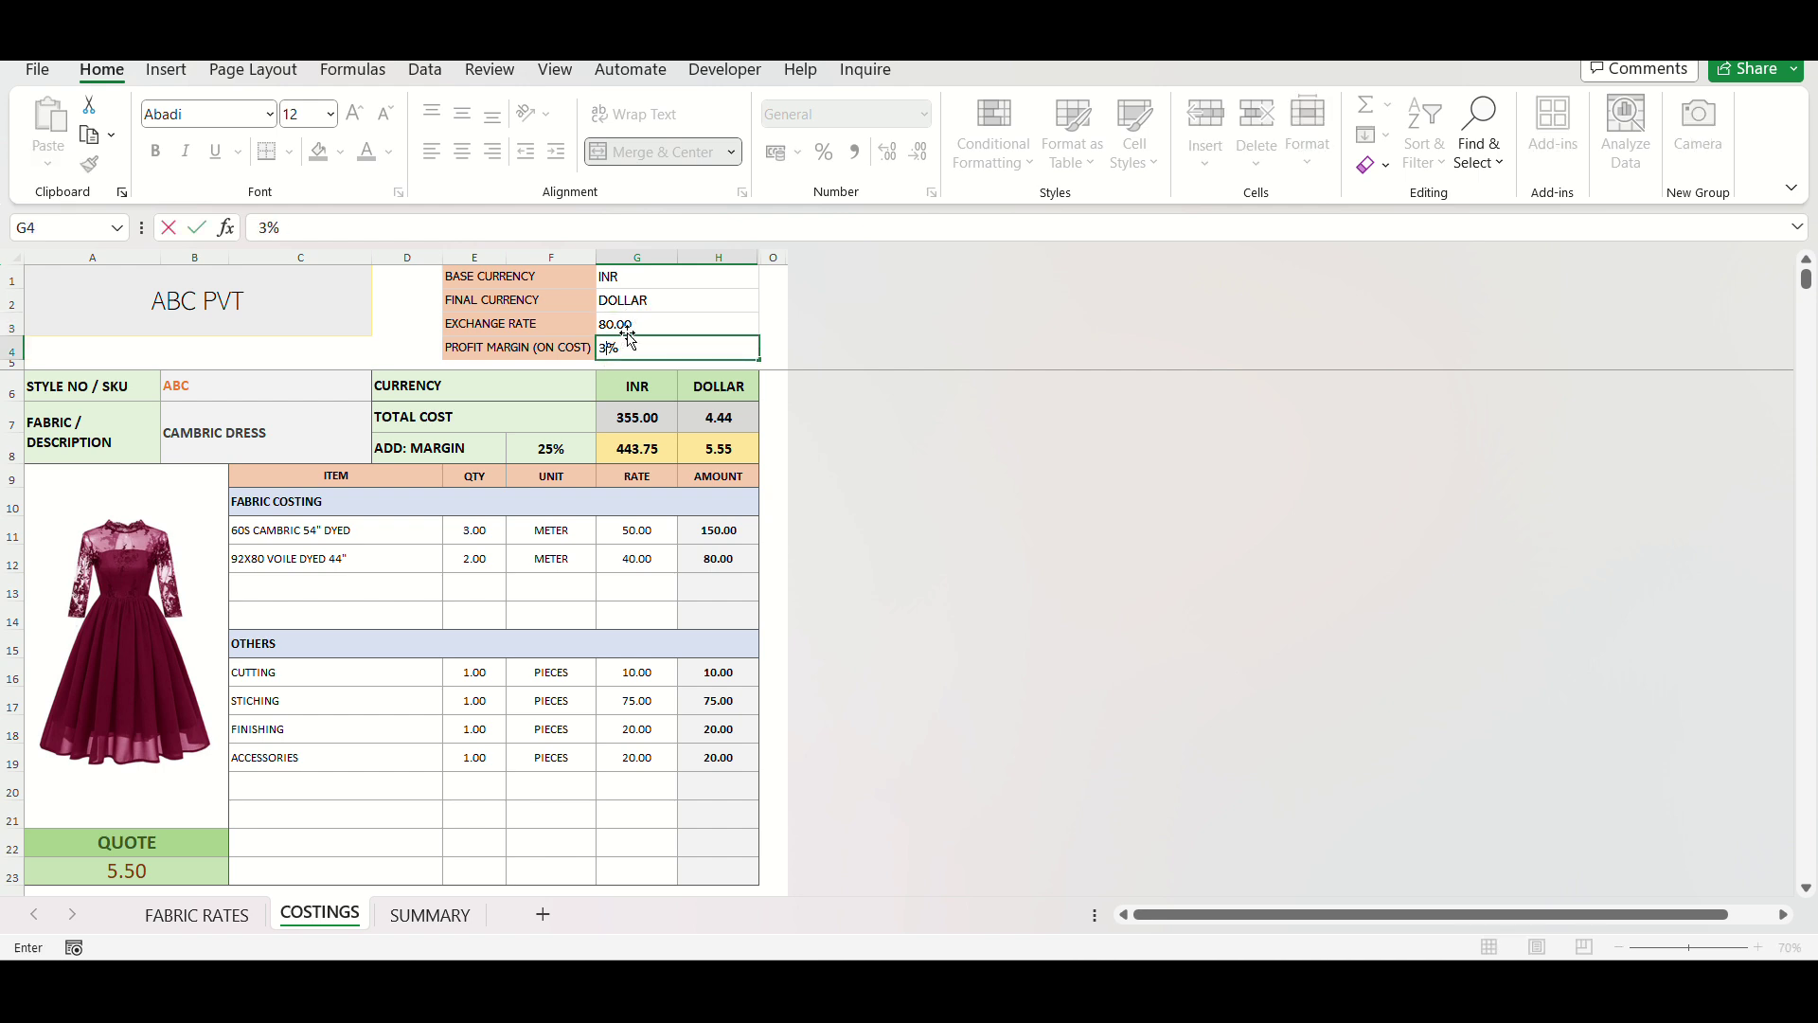
pyautogui.press('Return')
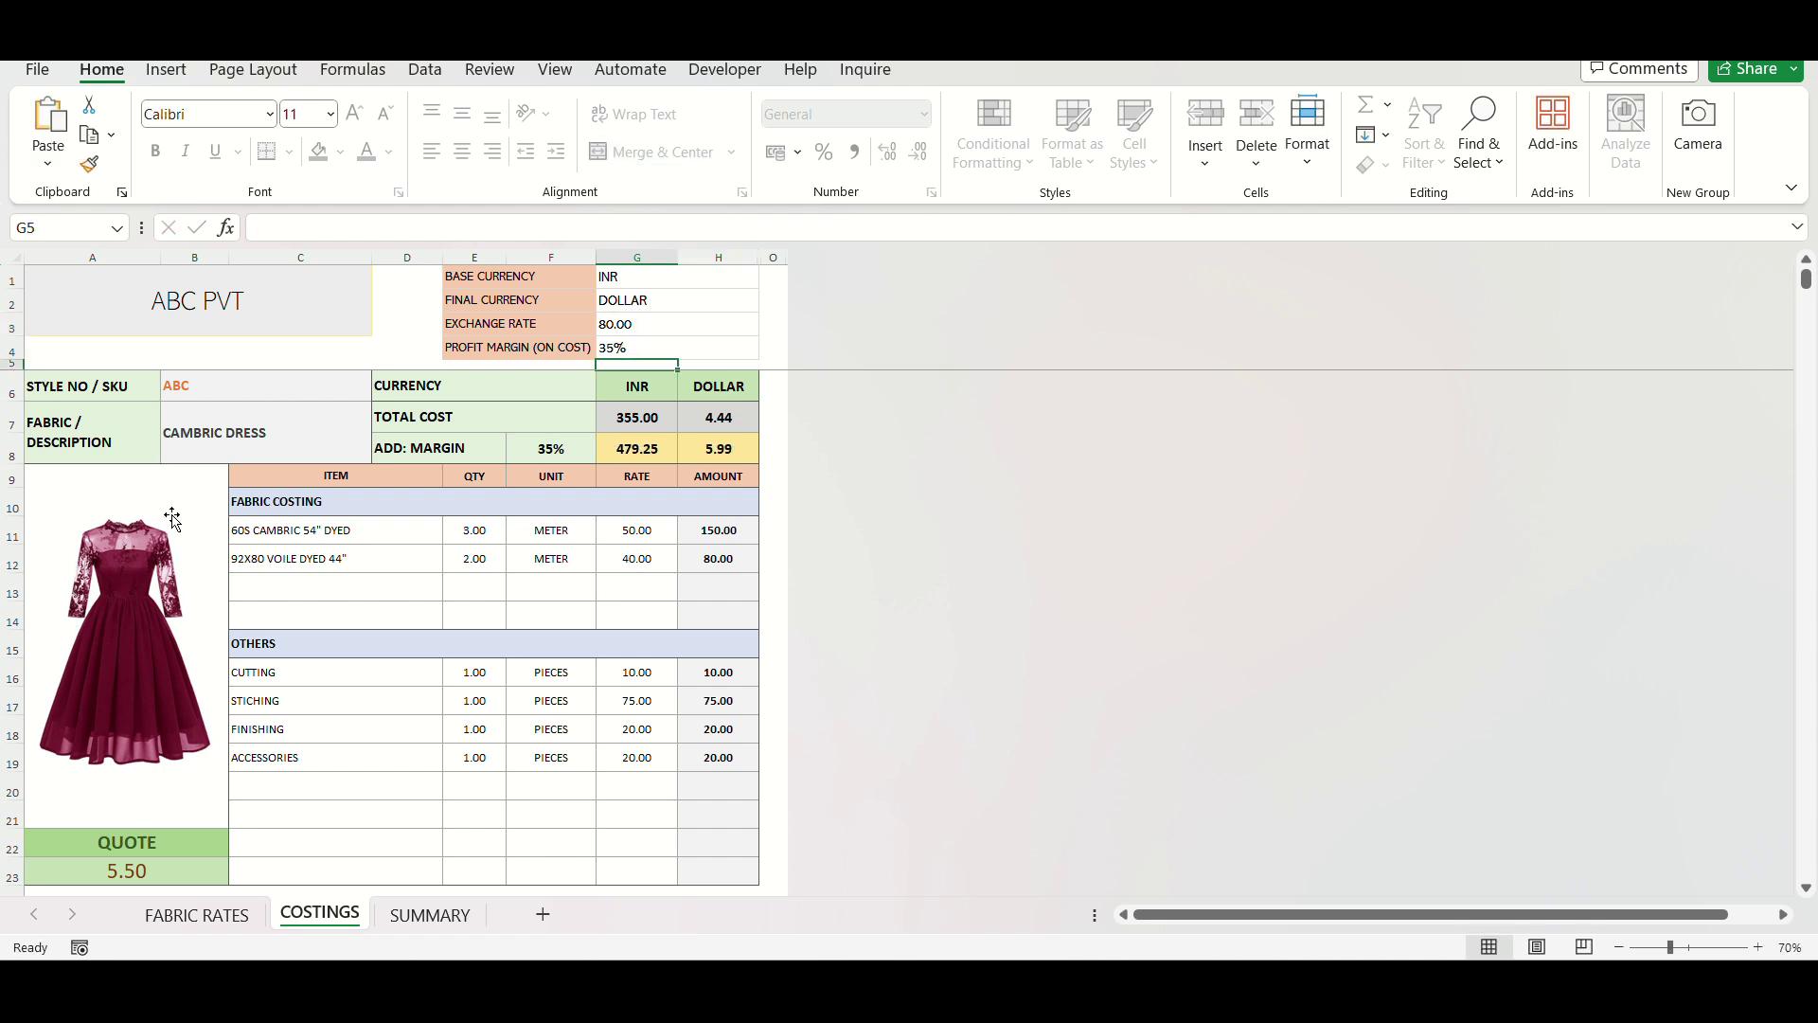
pyautogui.scroll(-1, 402, 890)
# - Review style ABC's figures on the SUMMARY sheet, then switch back to COSTINGS
pyautogui.click(430, 914)
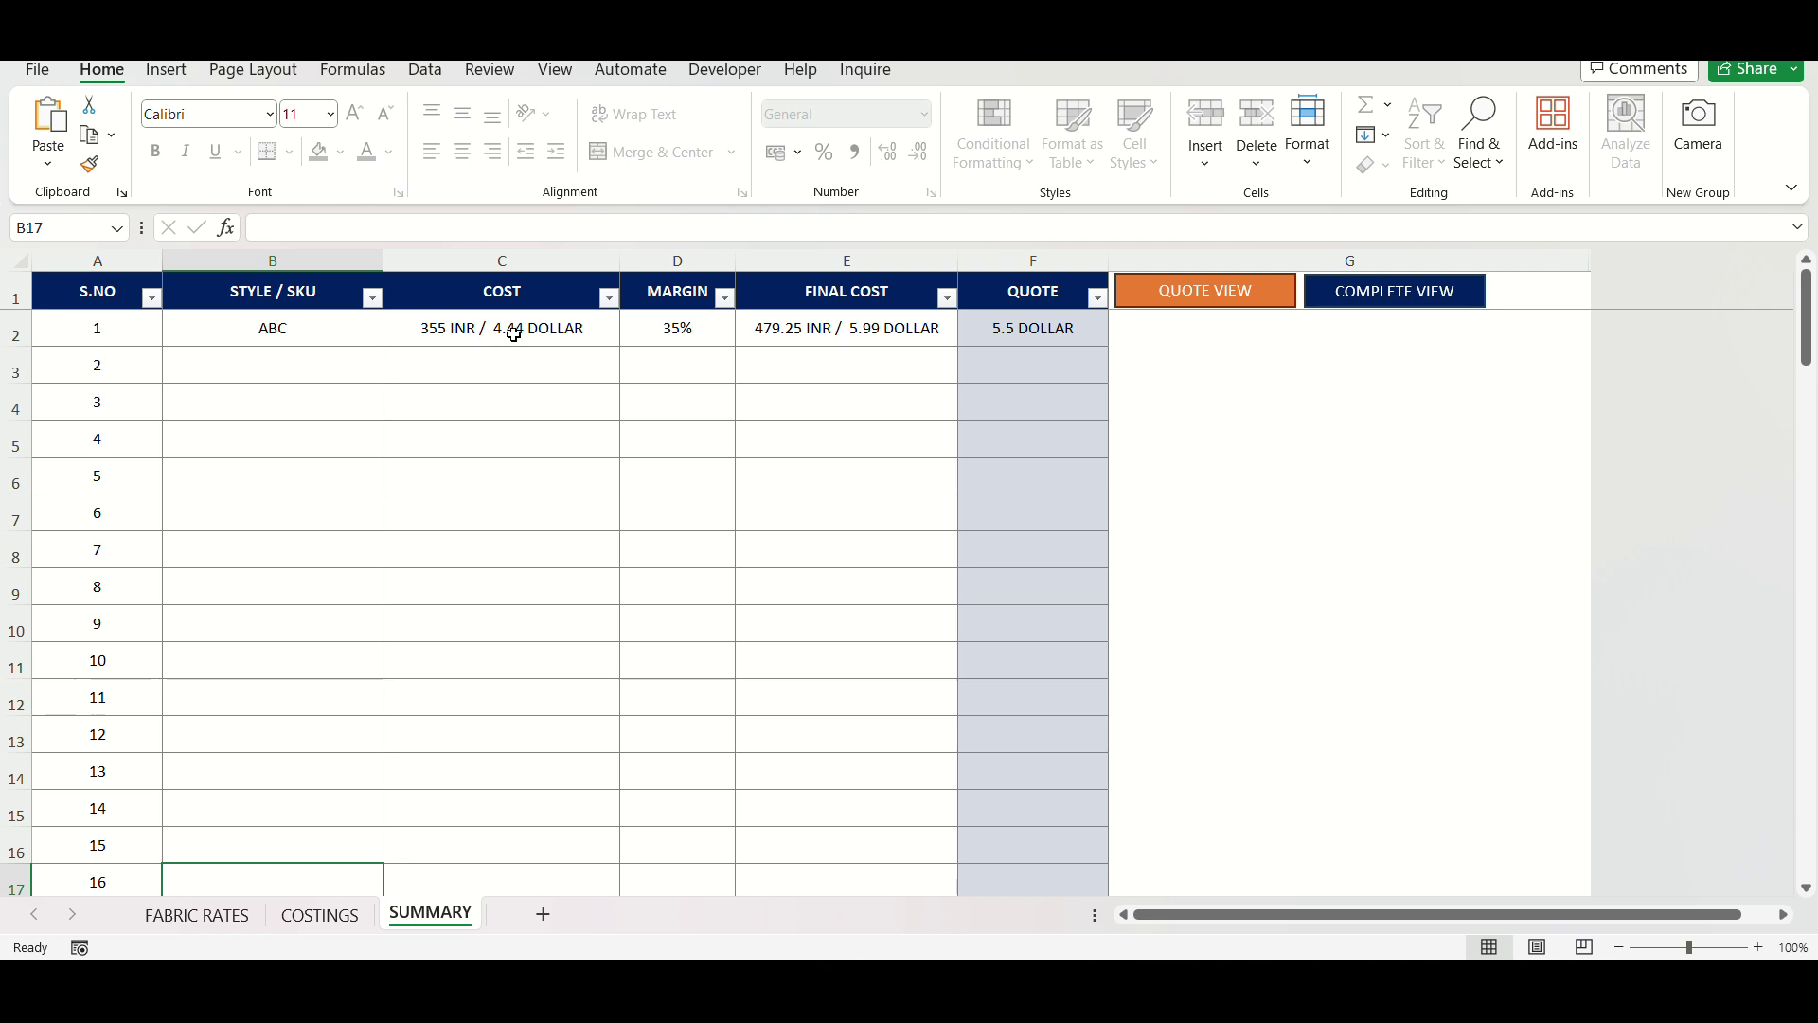
pyautogui.click(315, 915)
# - In the second costing block, enter style PQR in B25 and description AAAA in B26
pyautogui.scroll(1, 341, 546)
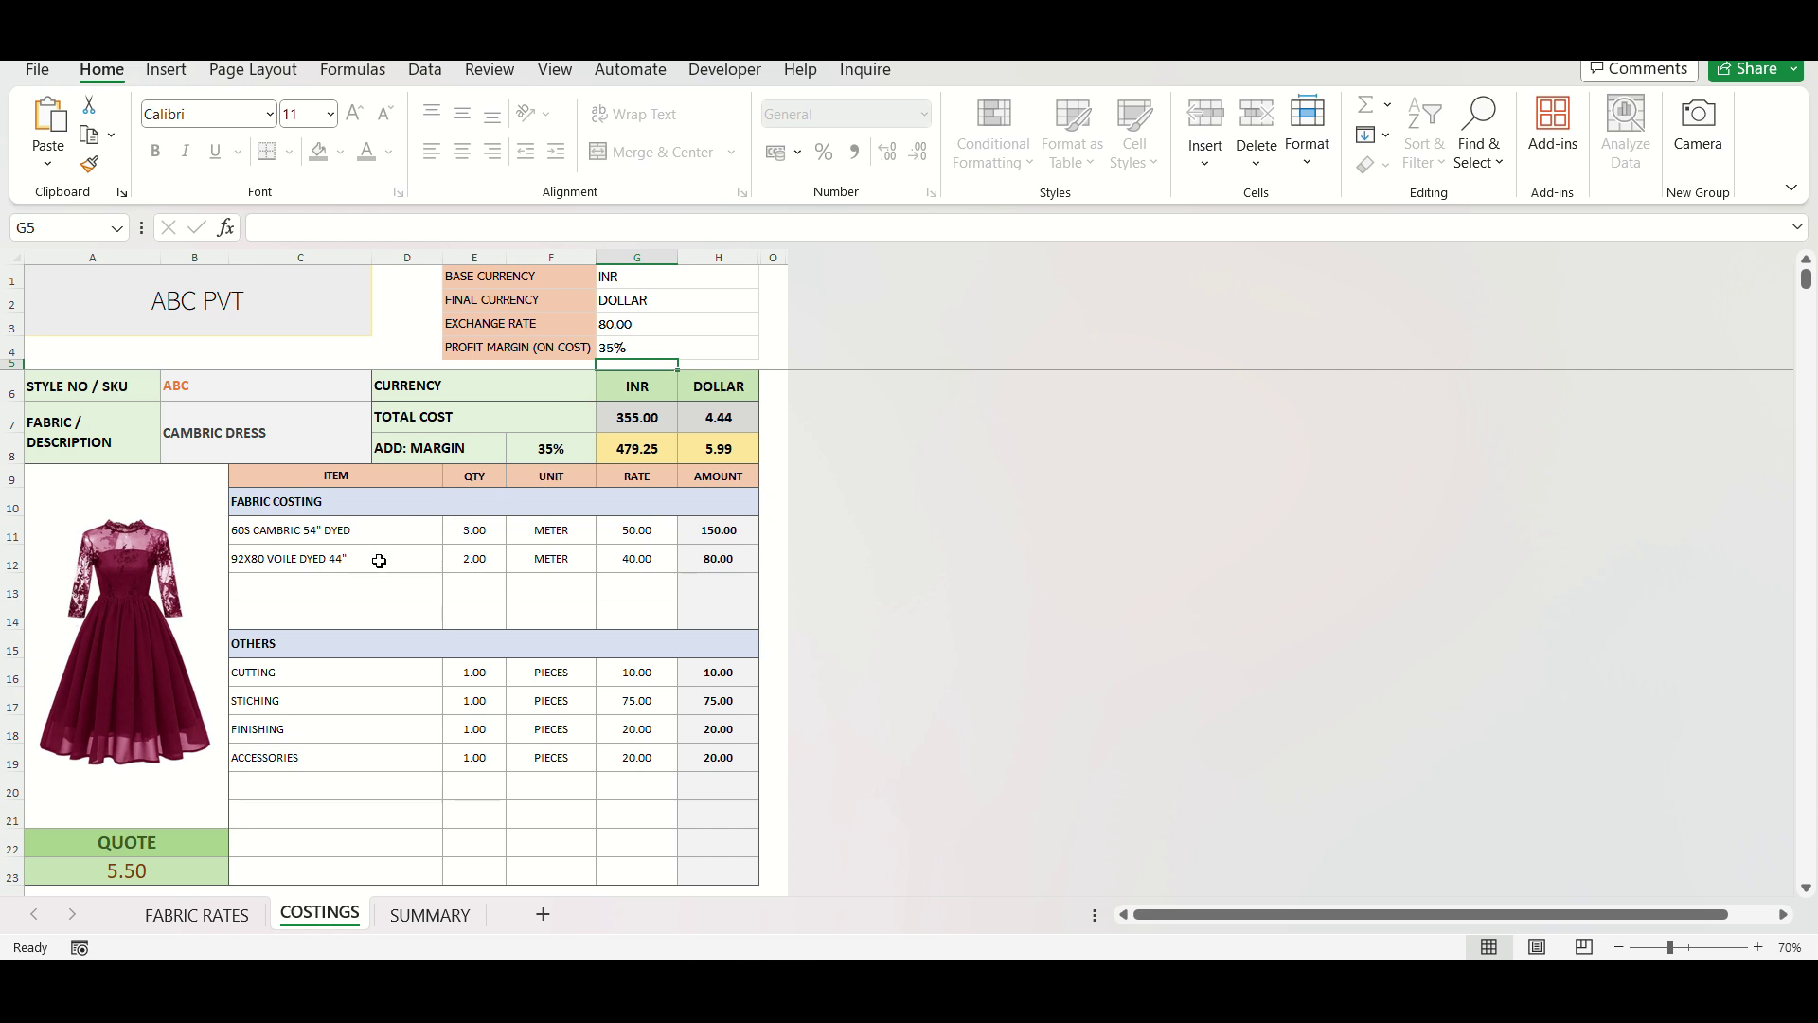
pyautogui.scroll(-2, 379, 558)
pyautogui.scroll(-1, 378, 565)
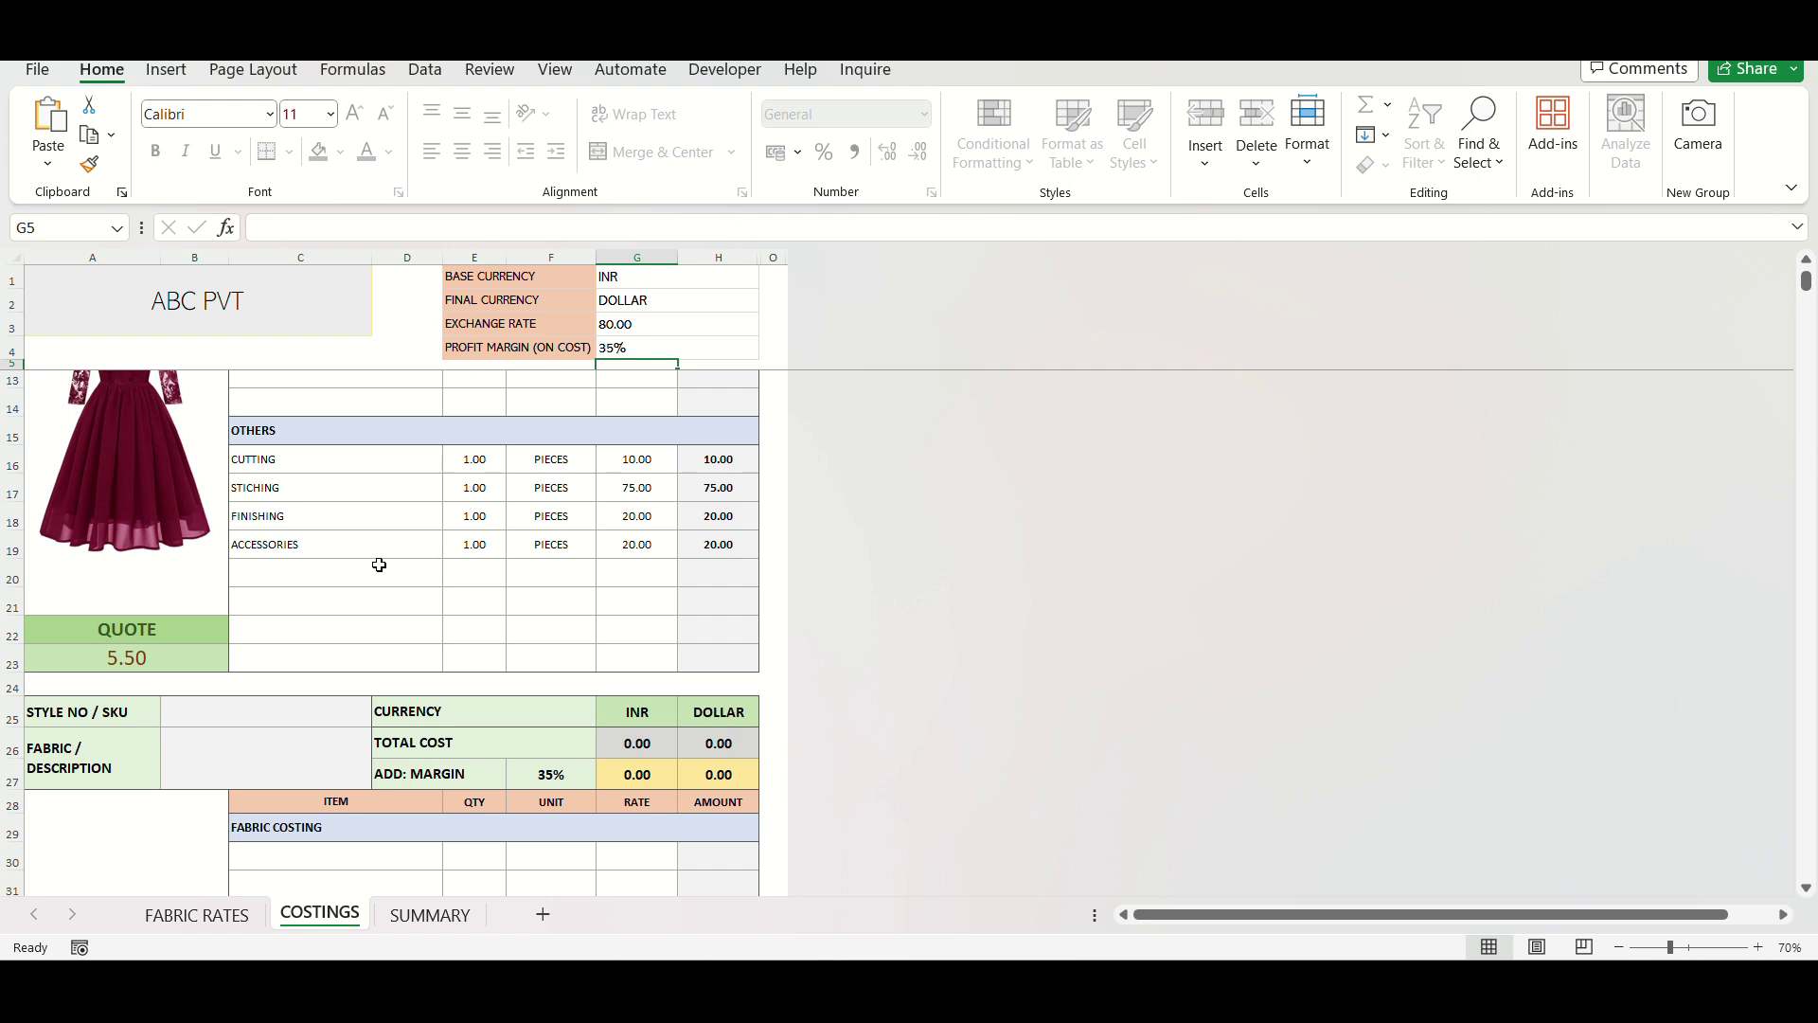
pyautogui.scroll(-3, 378, 565)
pyautogui.click(250, 500)
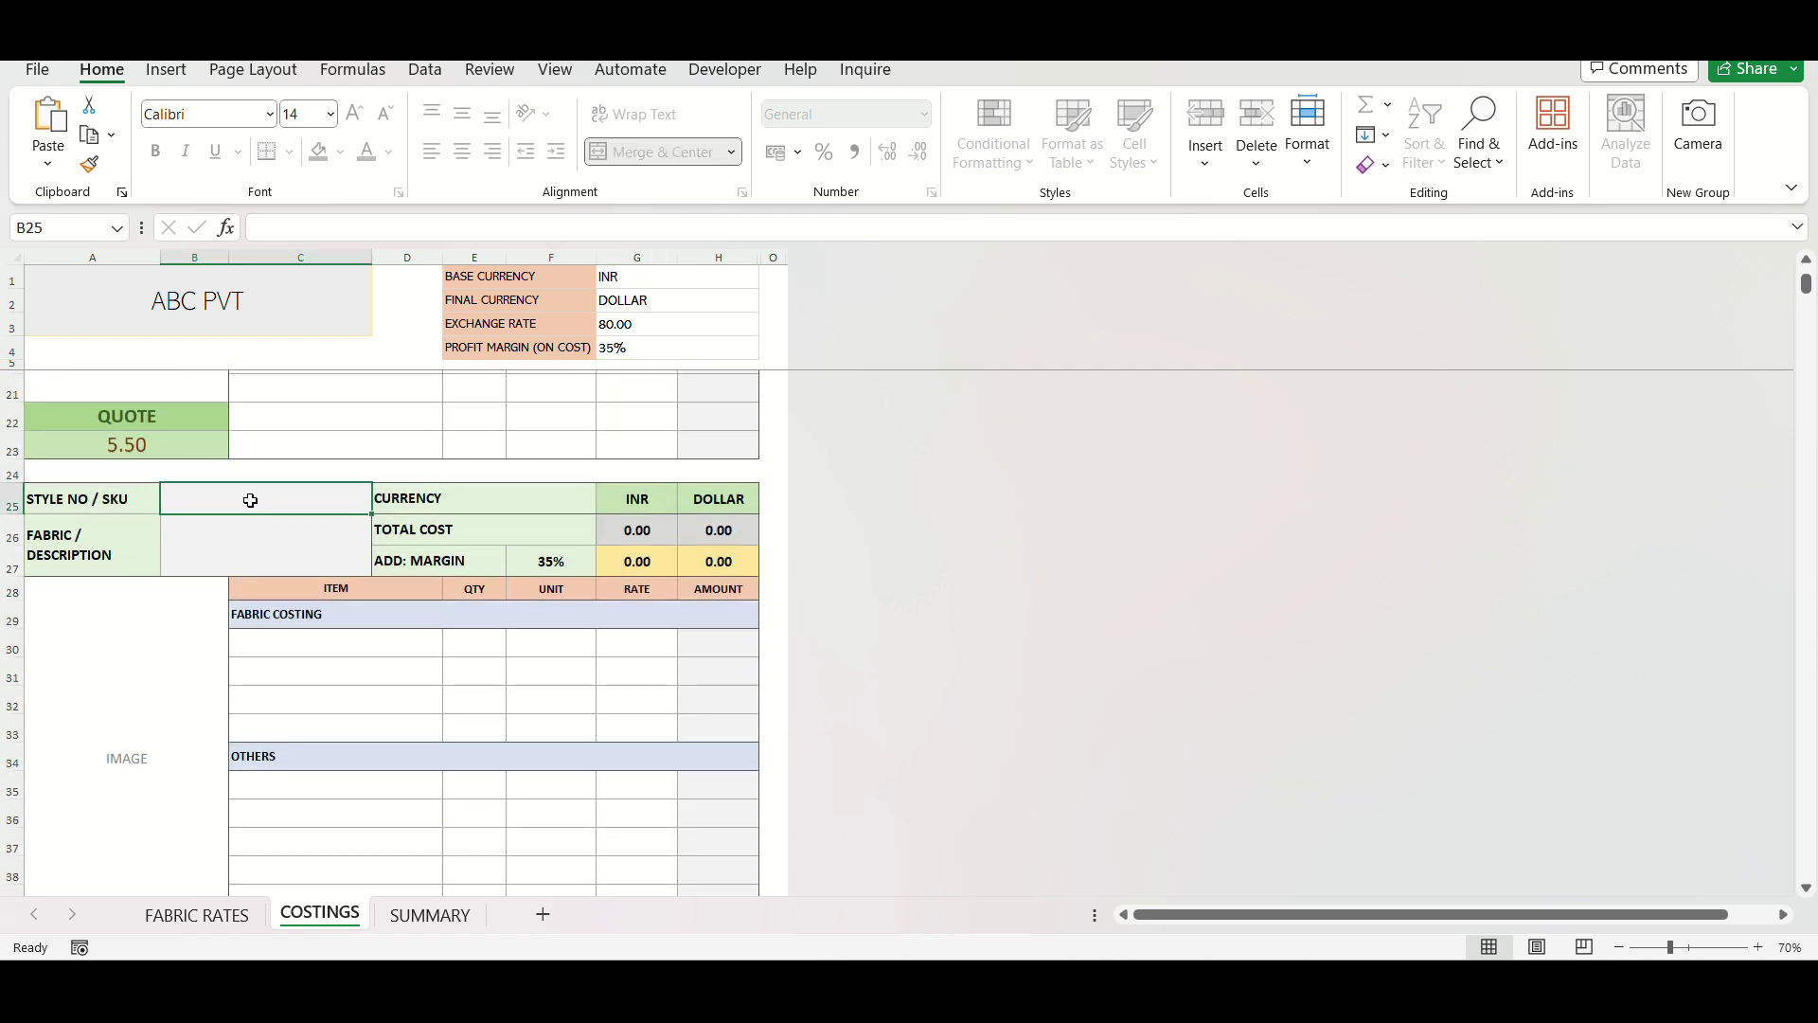
pyautogui.write('PQR')
pyautogui.press('Return')
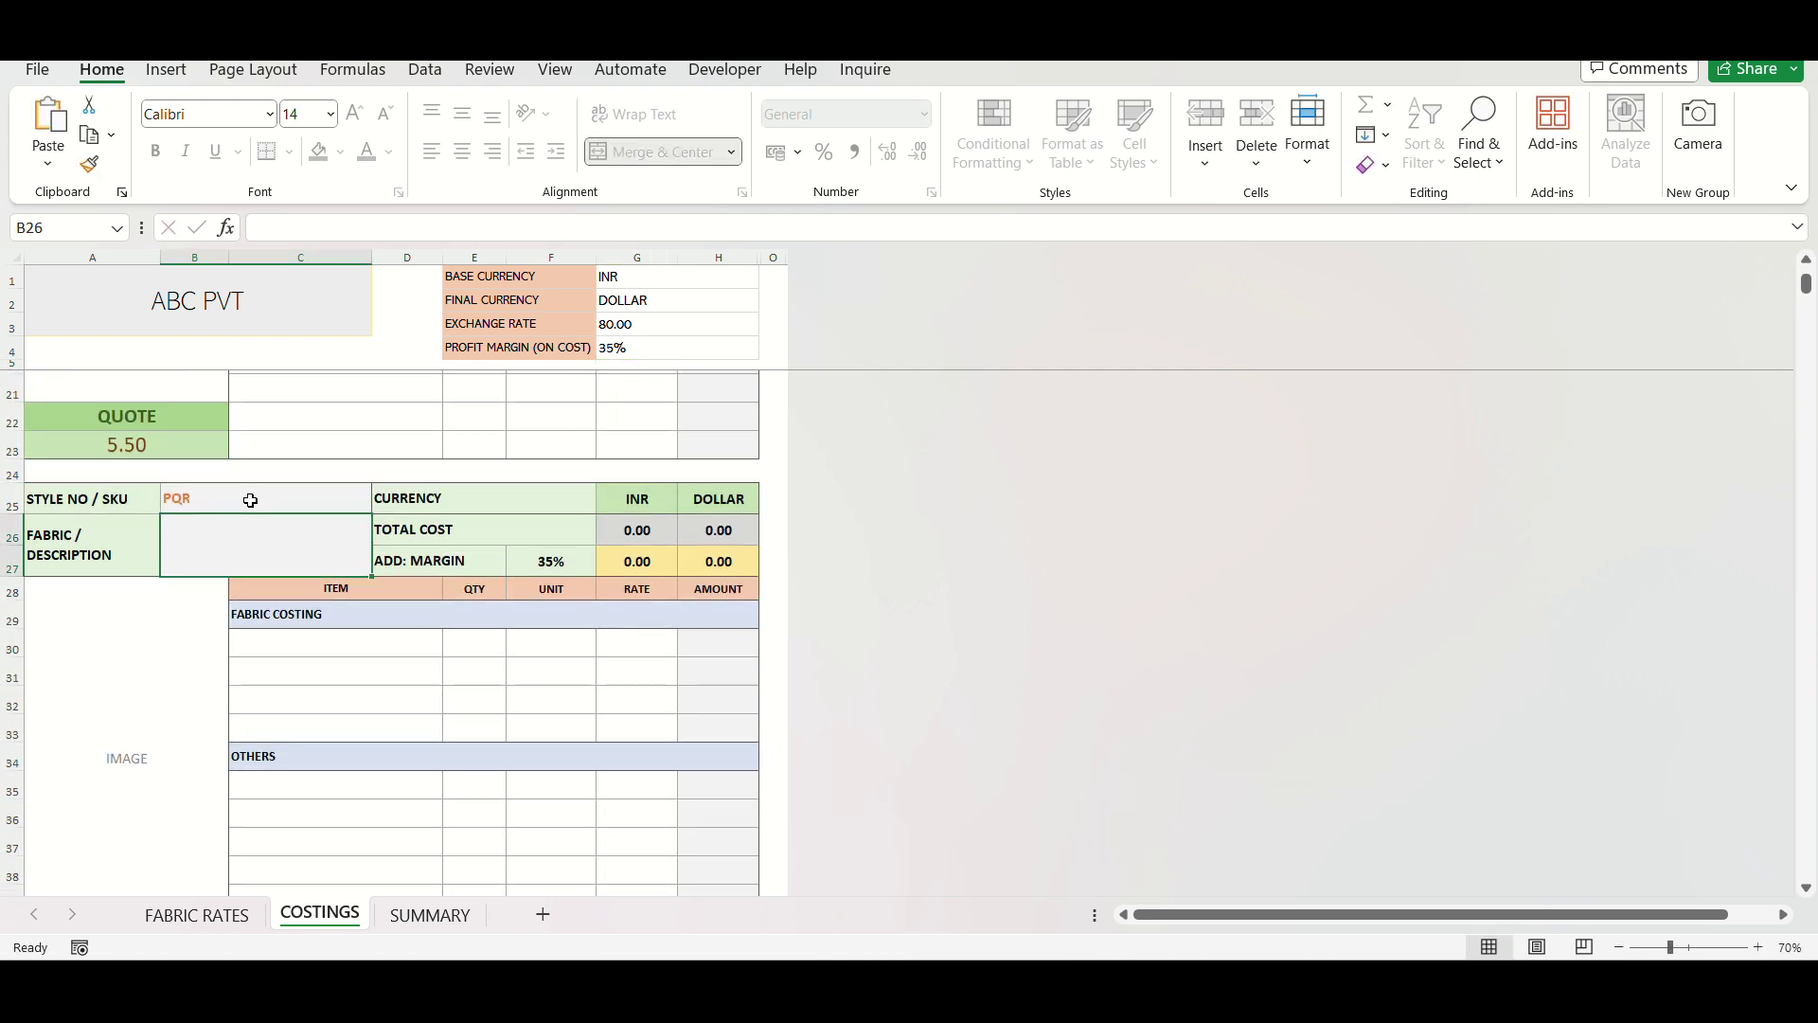
pyautogui.write('AAAA')
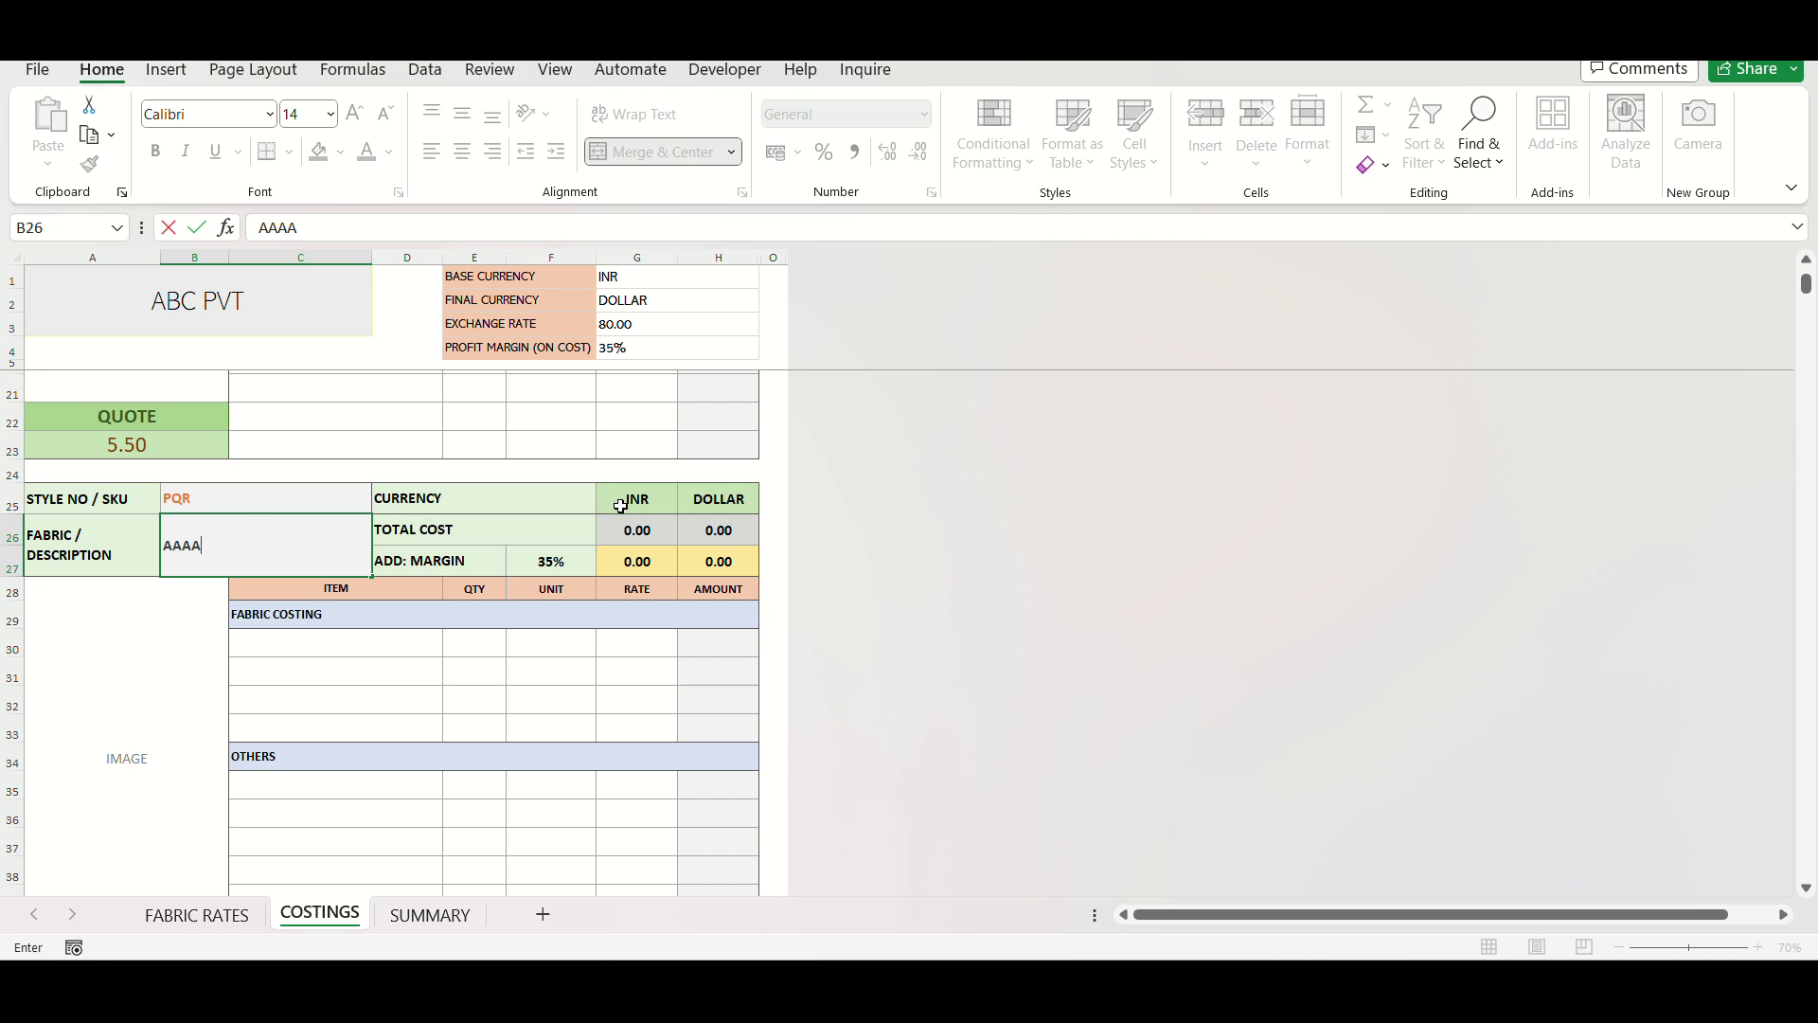
pyautogui.click(318, 648)
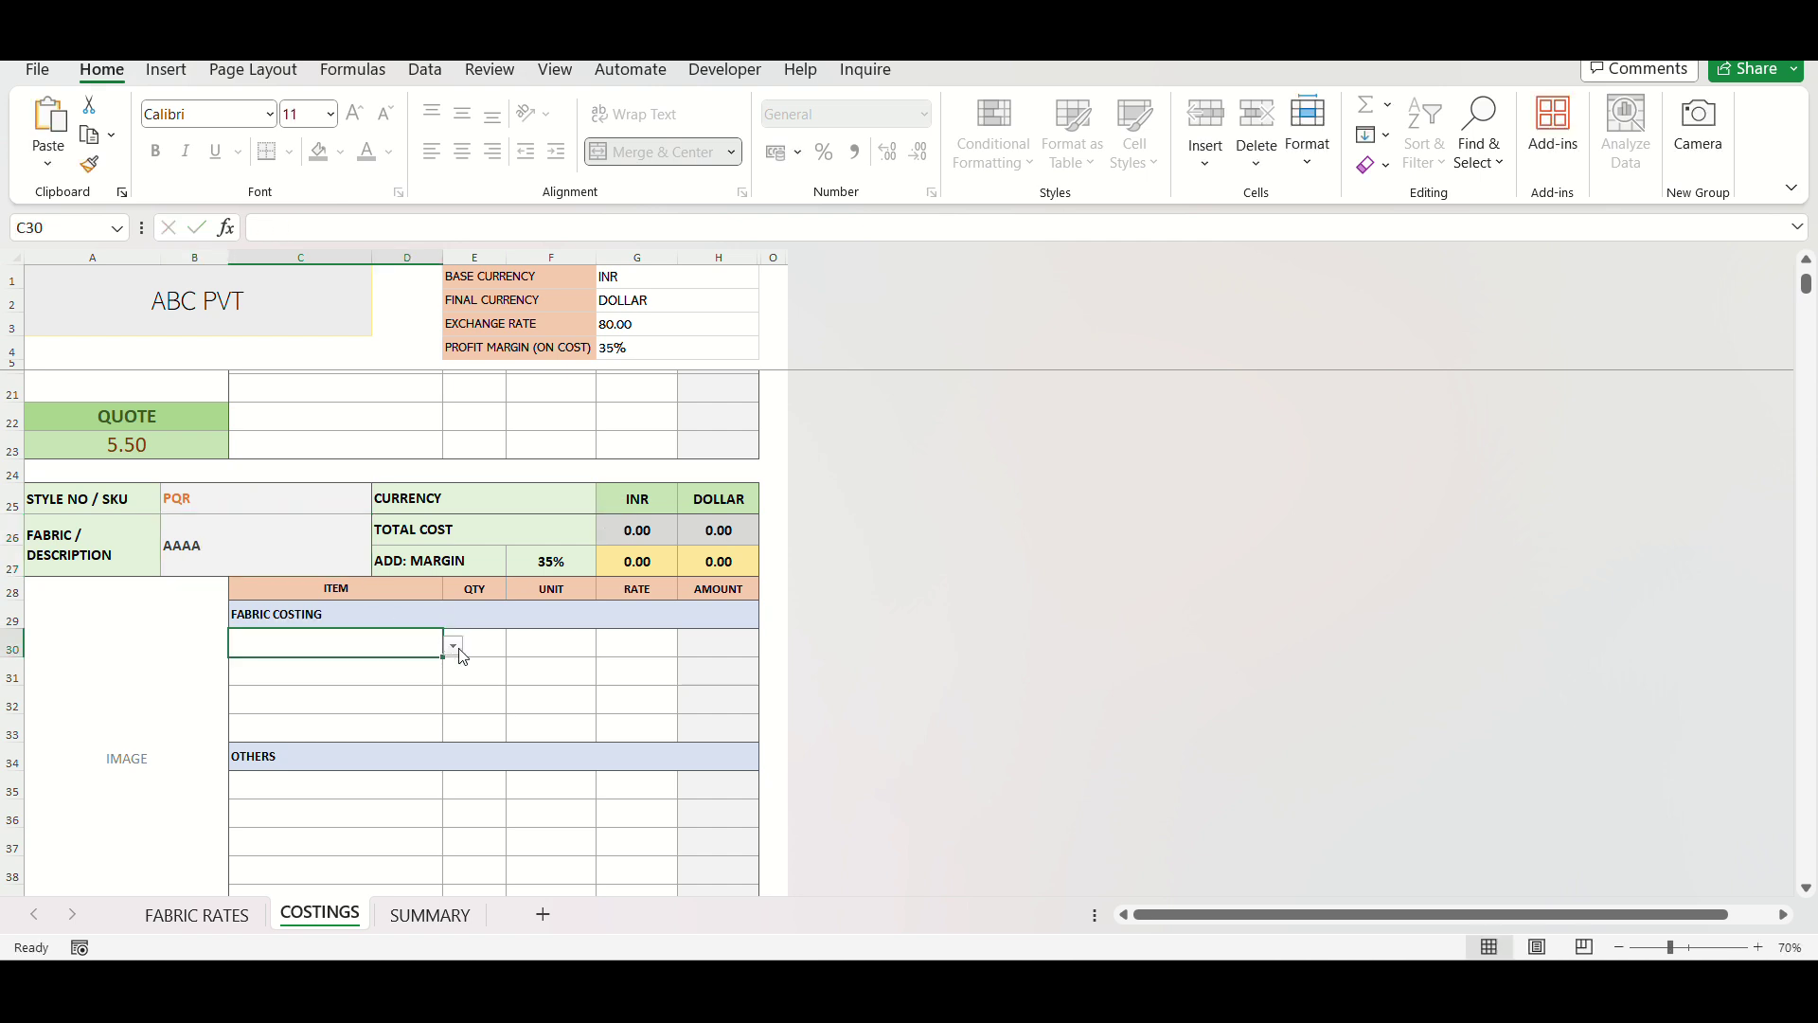
# - Choose 60S CAMBRIC 54" DYED as PQR's fabric with quantity 2.5
pyautogui.scroll(-2, 461, 656)
pyautogui.click(366, 622)
pyautogui.click(343, 469)
pyautogui.scroll(1, 508, 609)
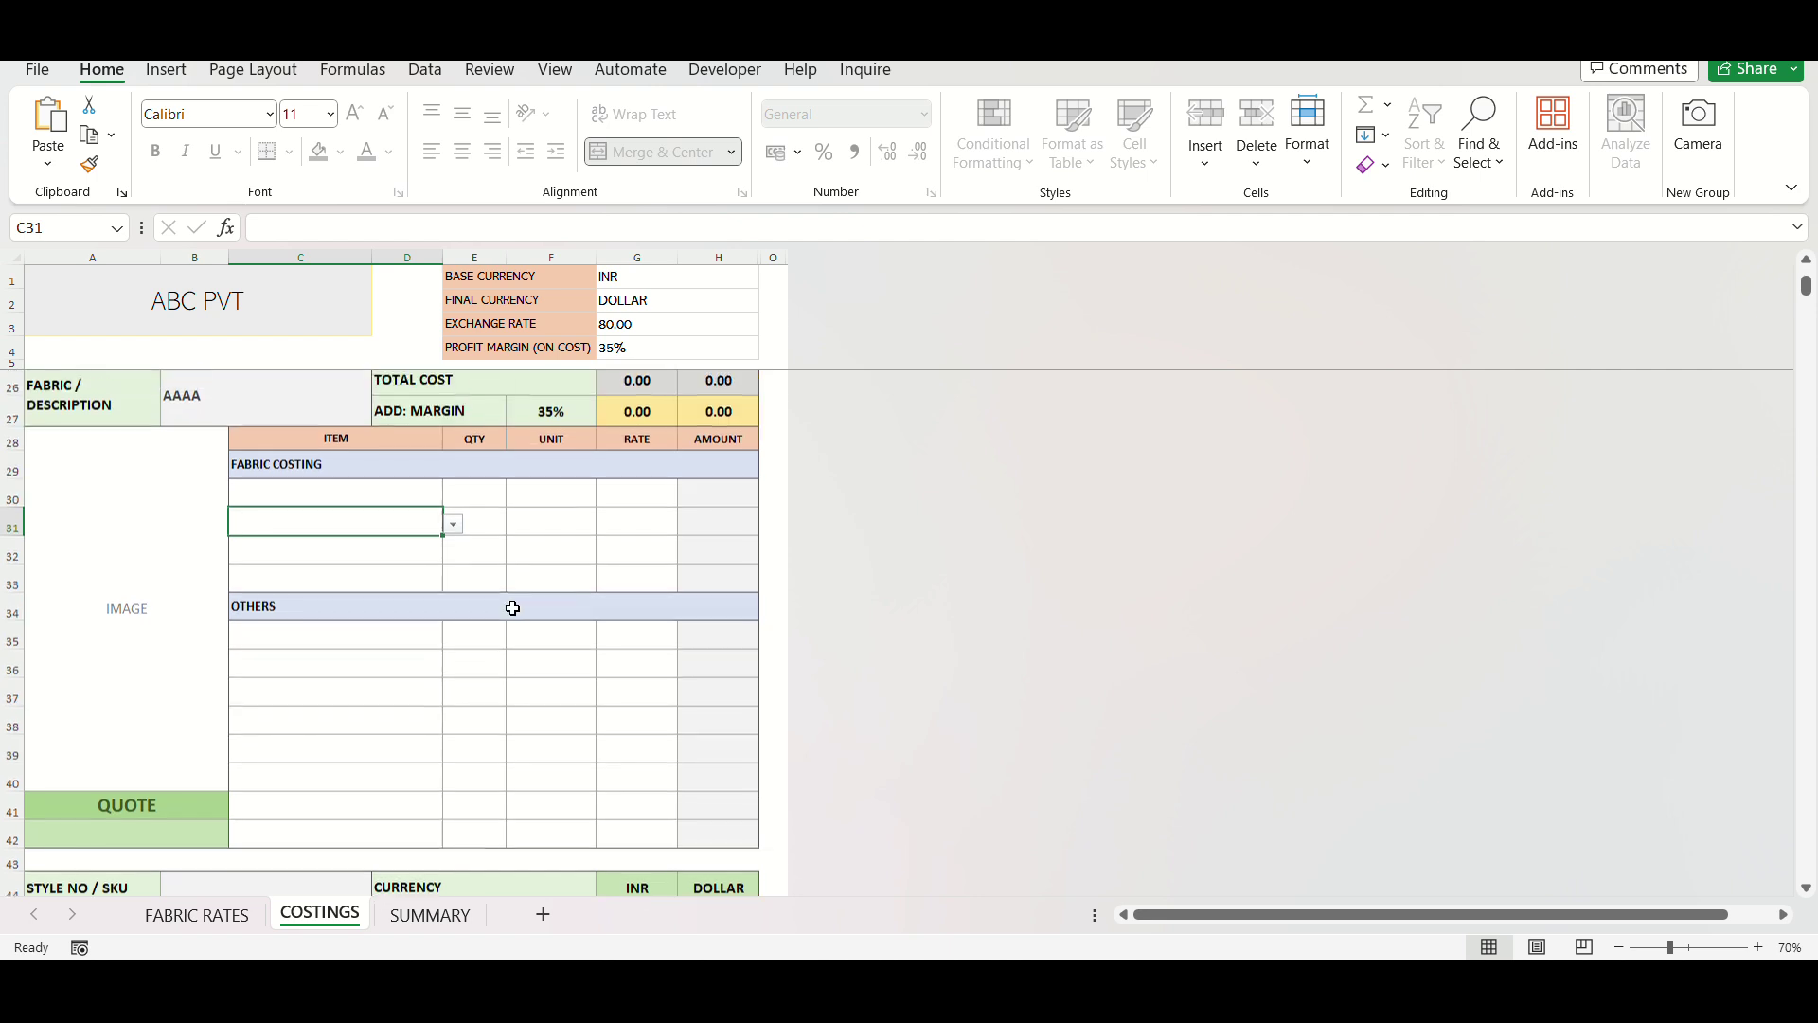
pyautogui.click(391, 494)
pyautogui.click(454, 509)
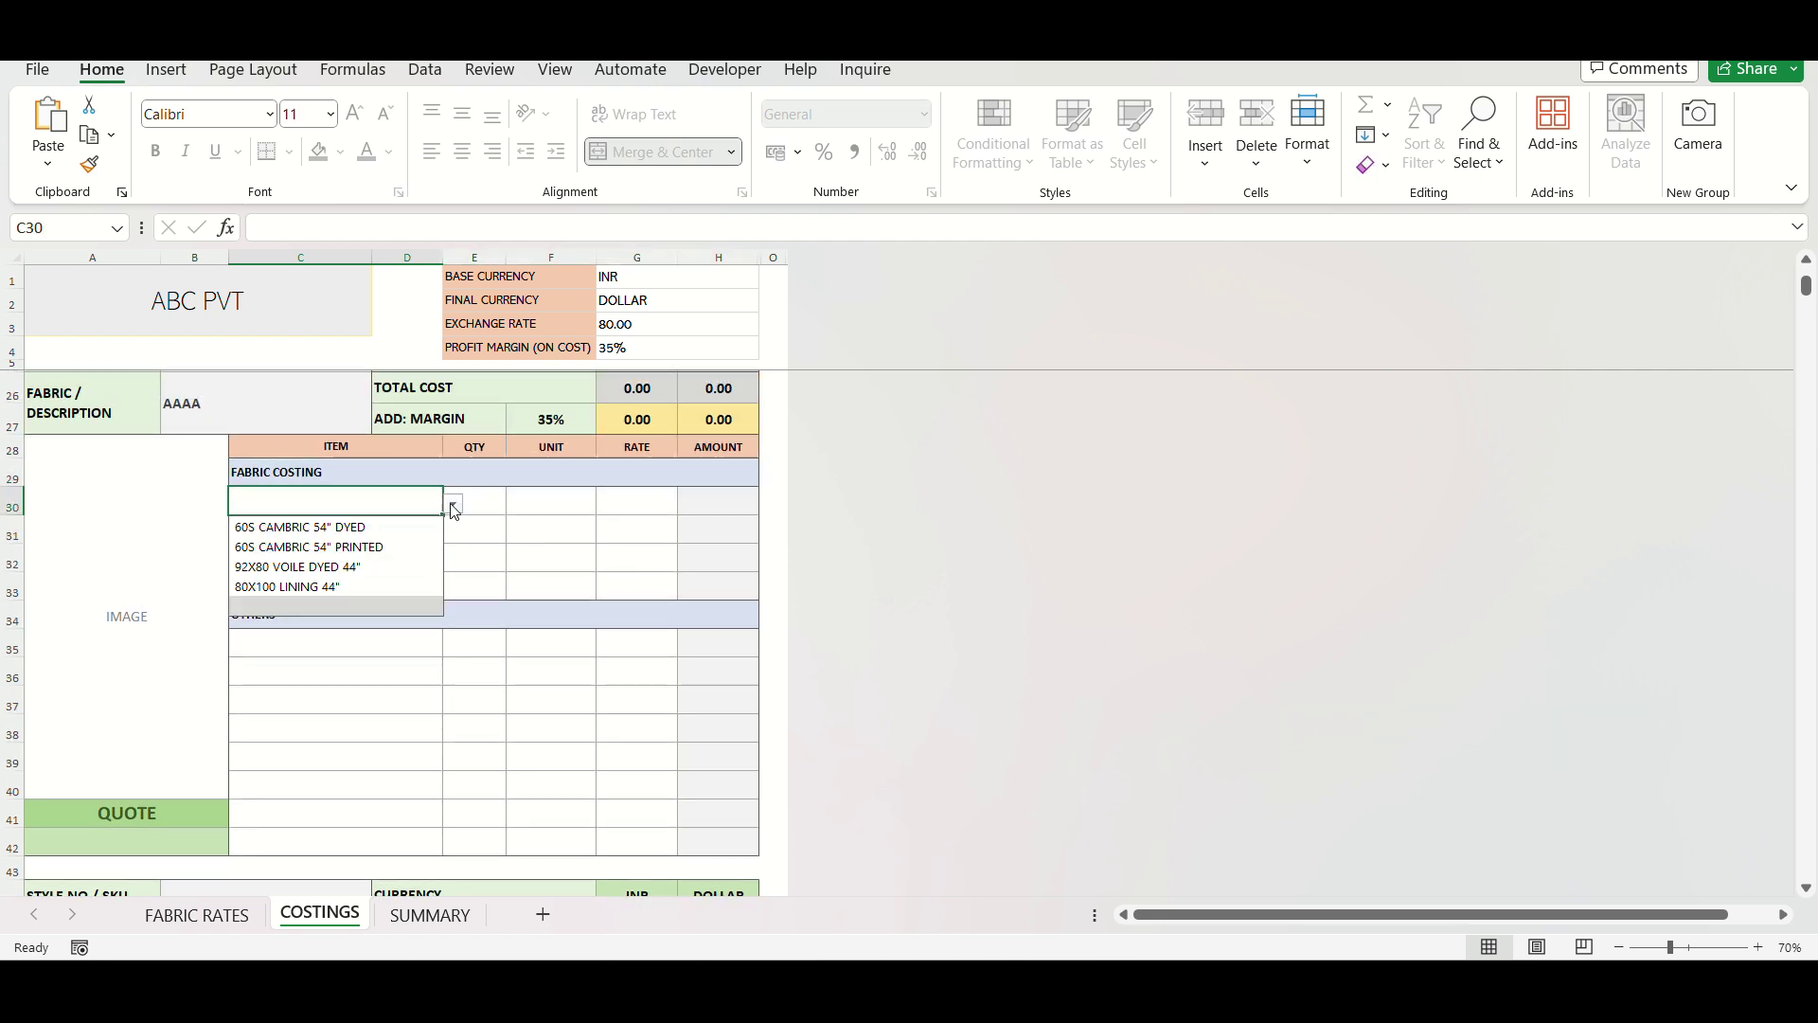
pyautogui.click(511, 545)
pyautogui.click(405, 503)
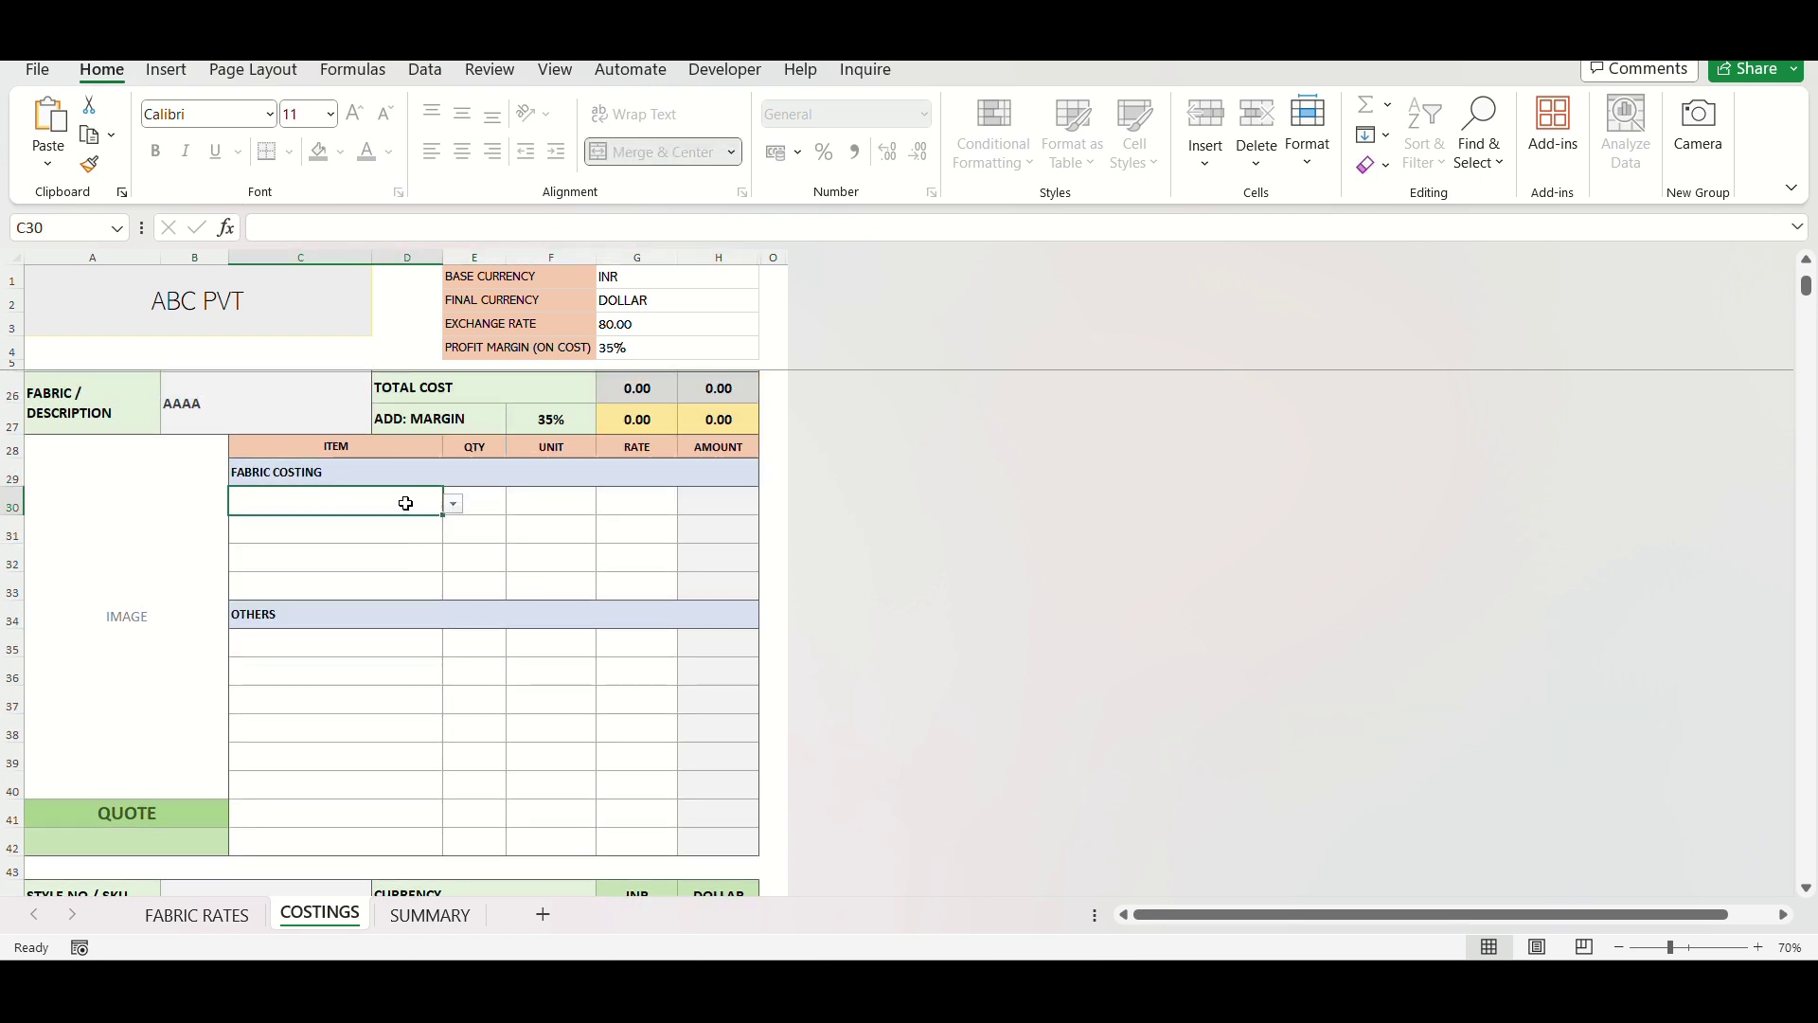
pyautogui.click(453, 504)
pyautogui.click(349, 527)
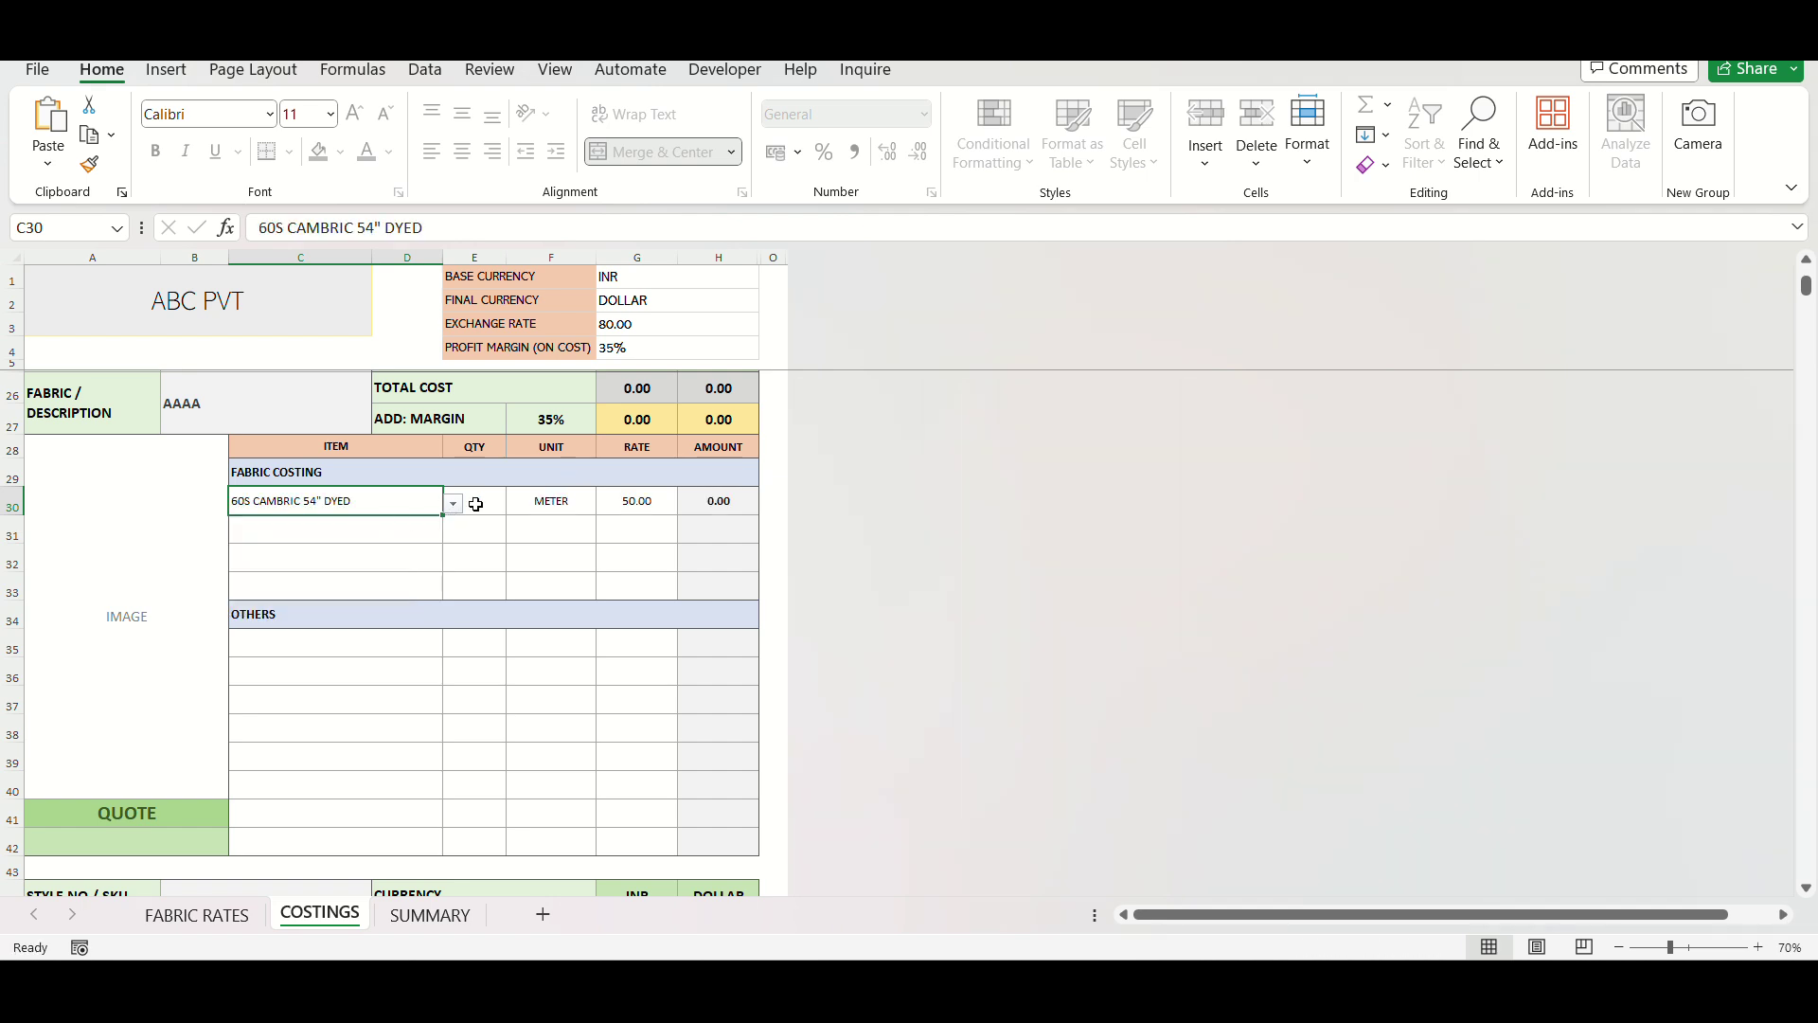
pyautogui.click(483, 508)
pyautogui.write('2.5')
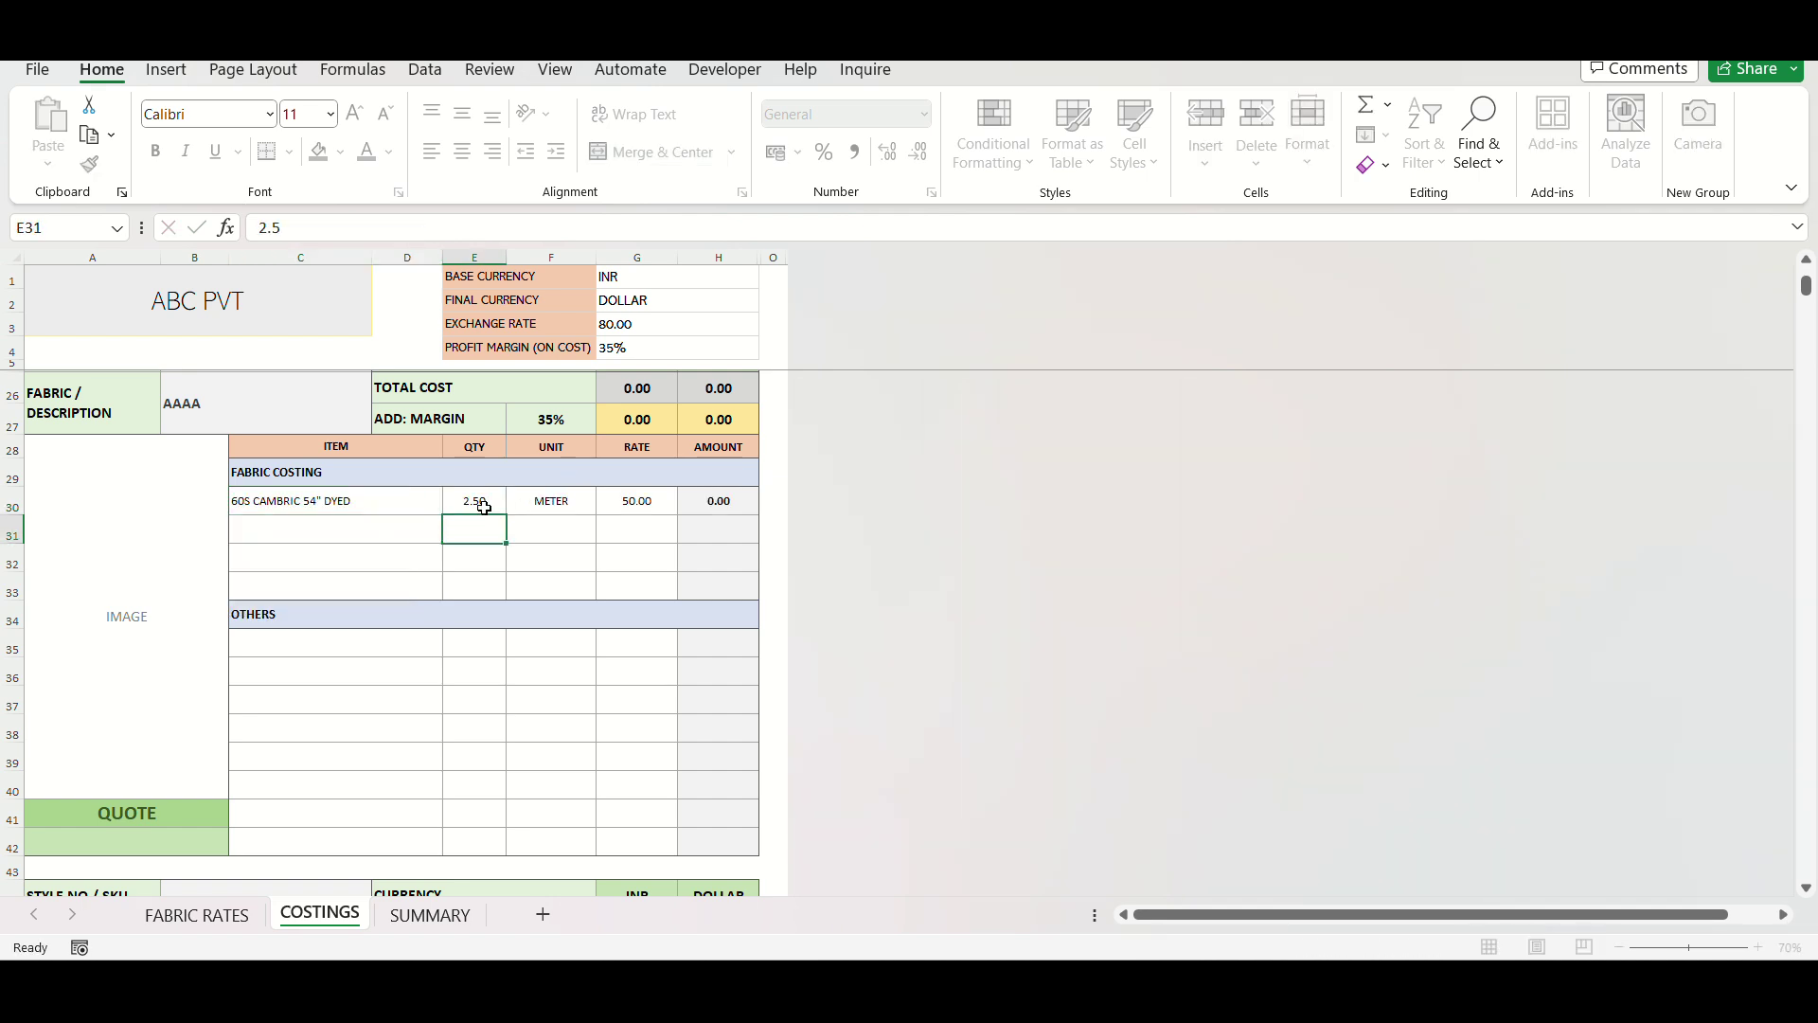
pyautogui.press('Return')
# - Add CUTTING and STICHING under OTHERS, each quantity 1, at rates 10 and 75
pyautogui.click(288, 641)
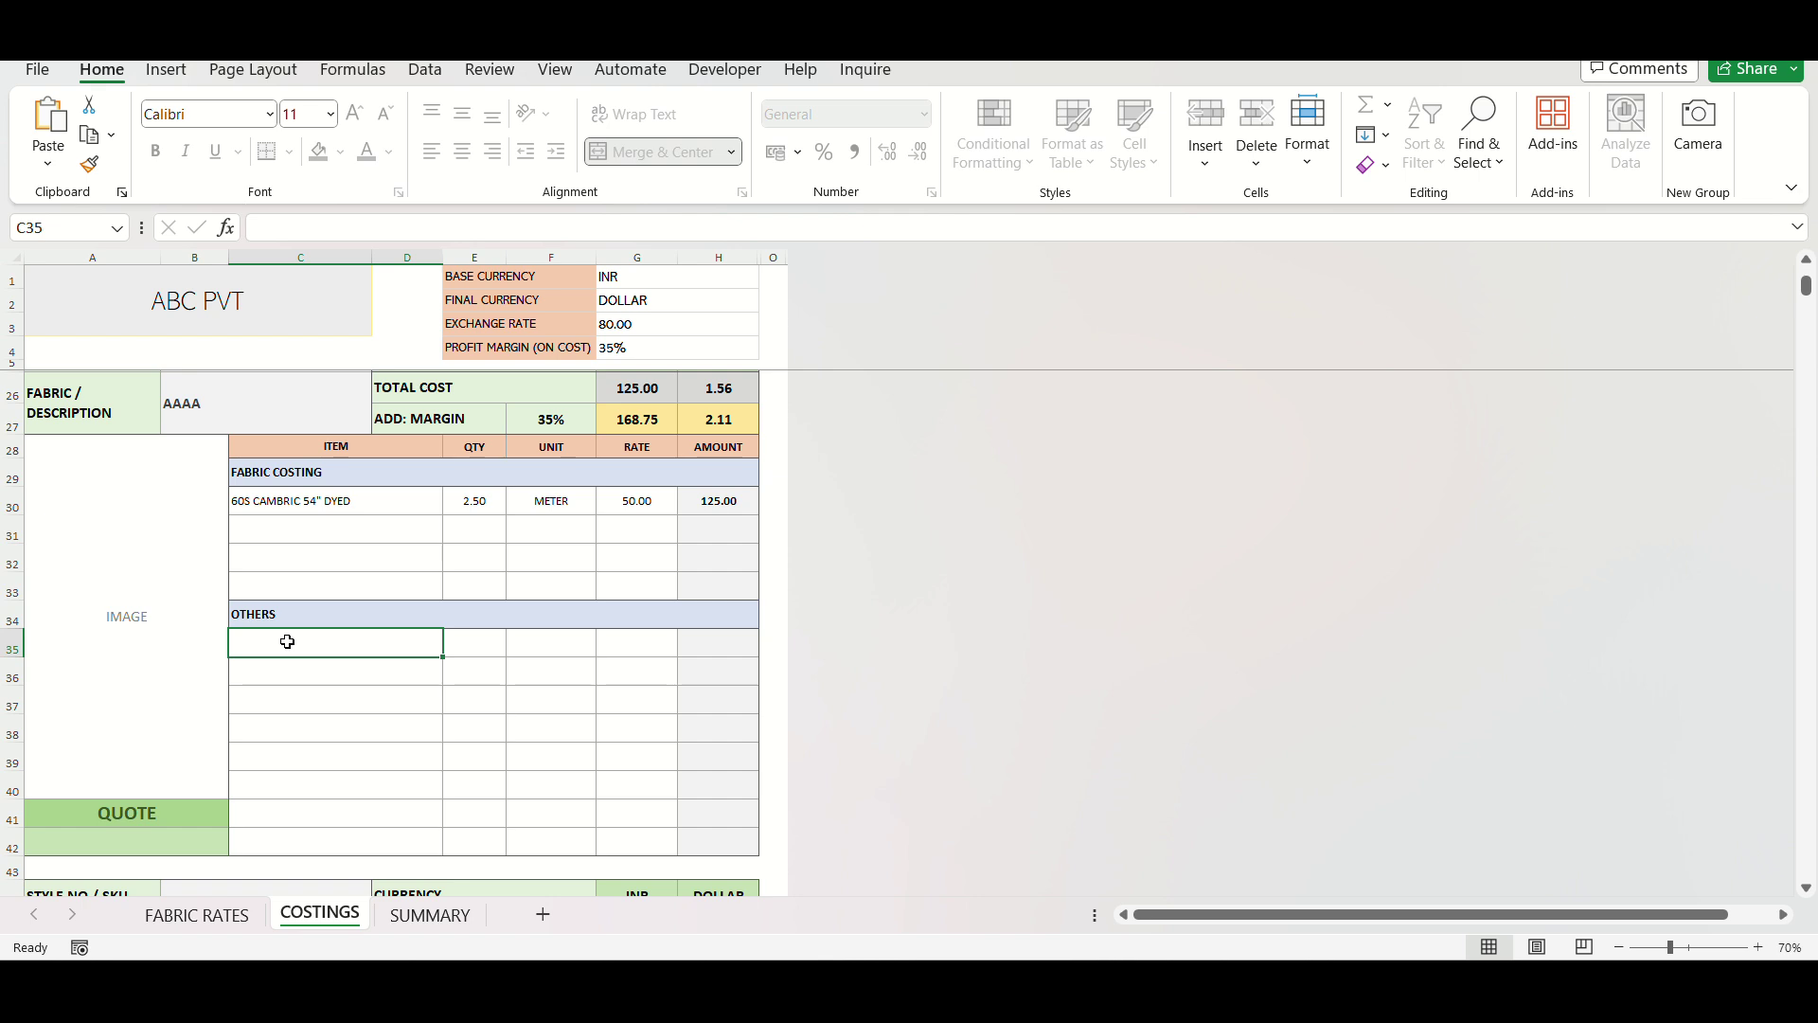
pyautogui.write('CUTTING')
pyautogui.press('Return')
pyautogui.write('STICHING')
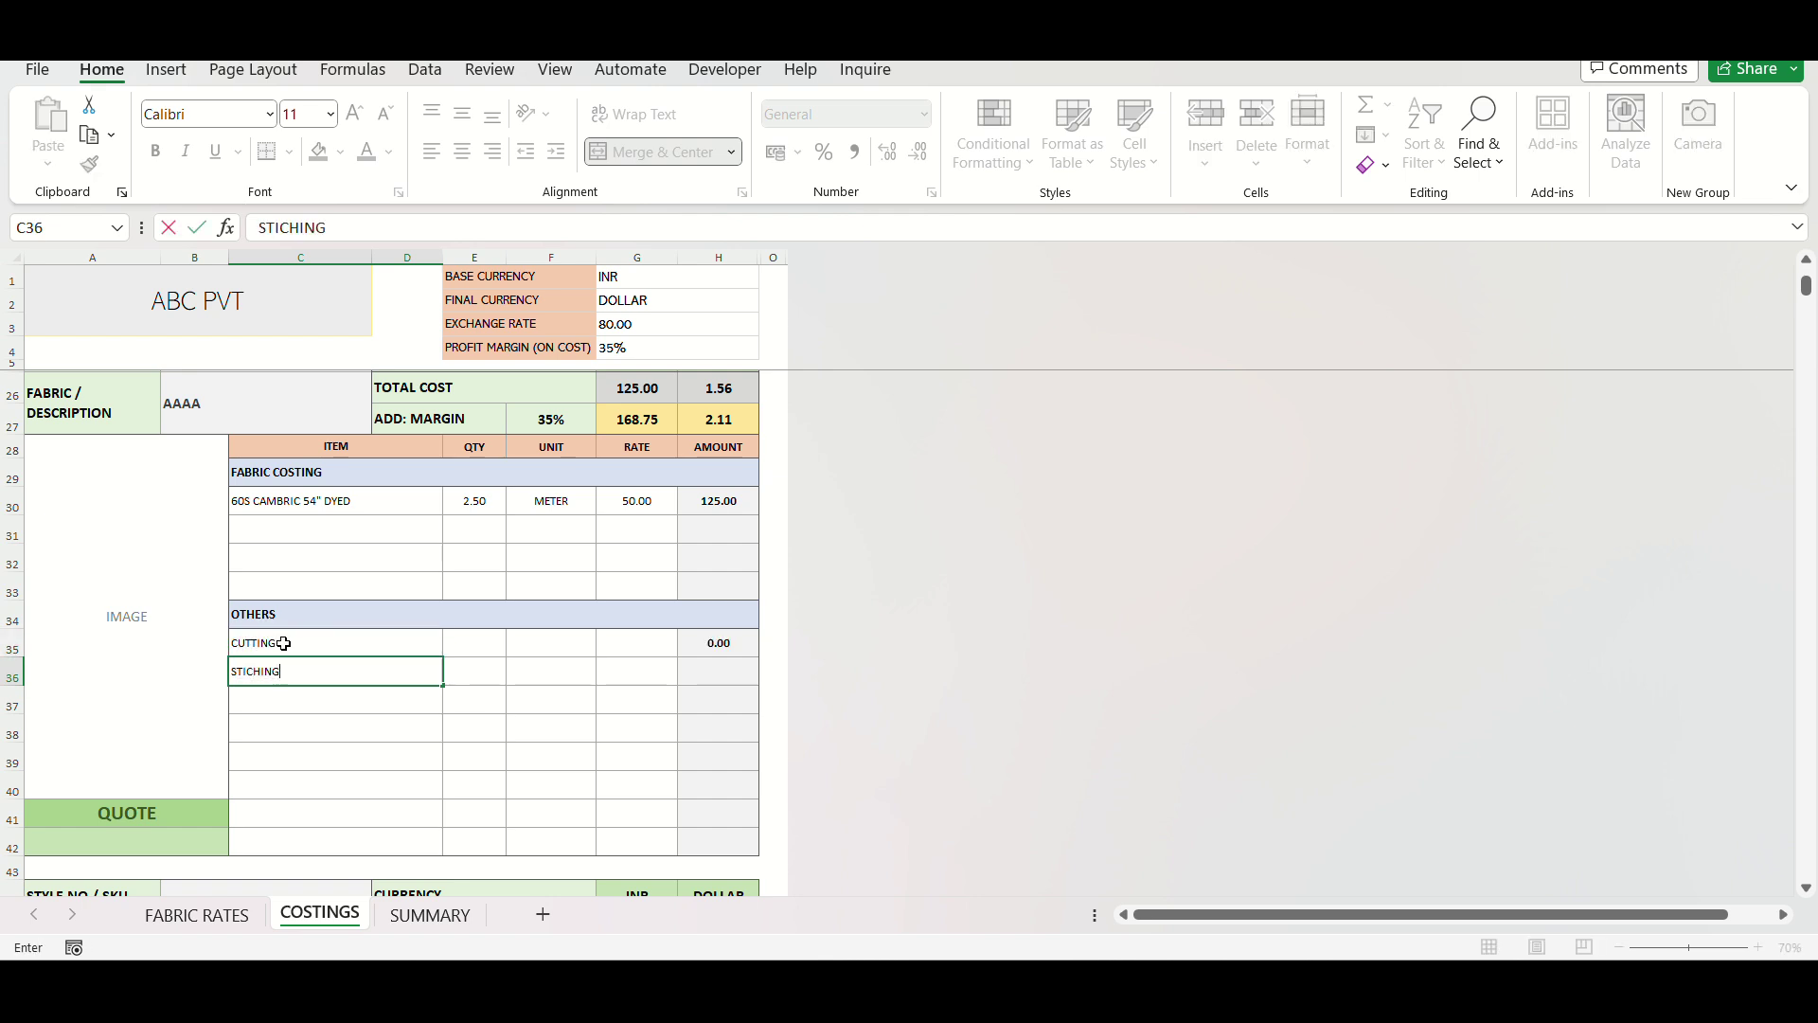
pyautogui.click(467, 641)
pyautogui.click(476, 672)
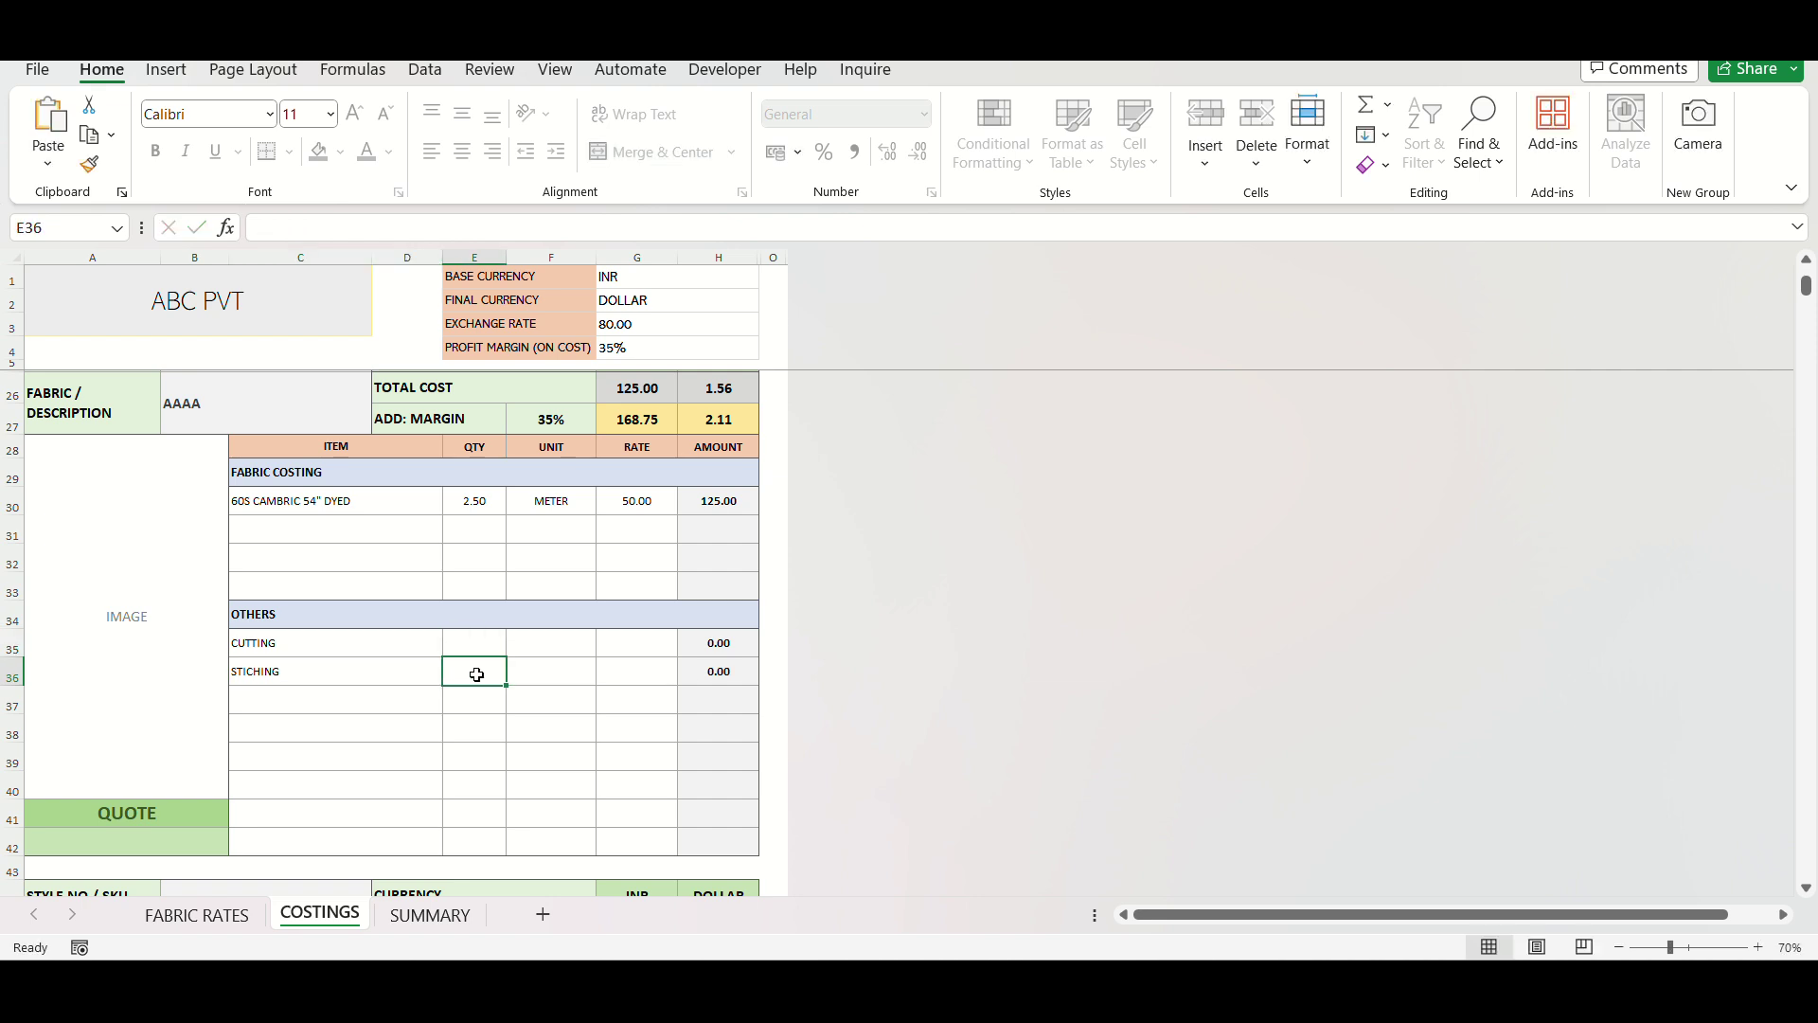
pyautogui.write('1')
pyautogui.click(475, 639)
pyautogui.write('1')
pyautogui.click(656, 641)
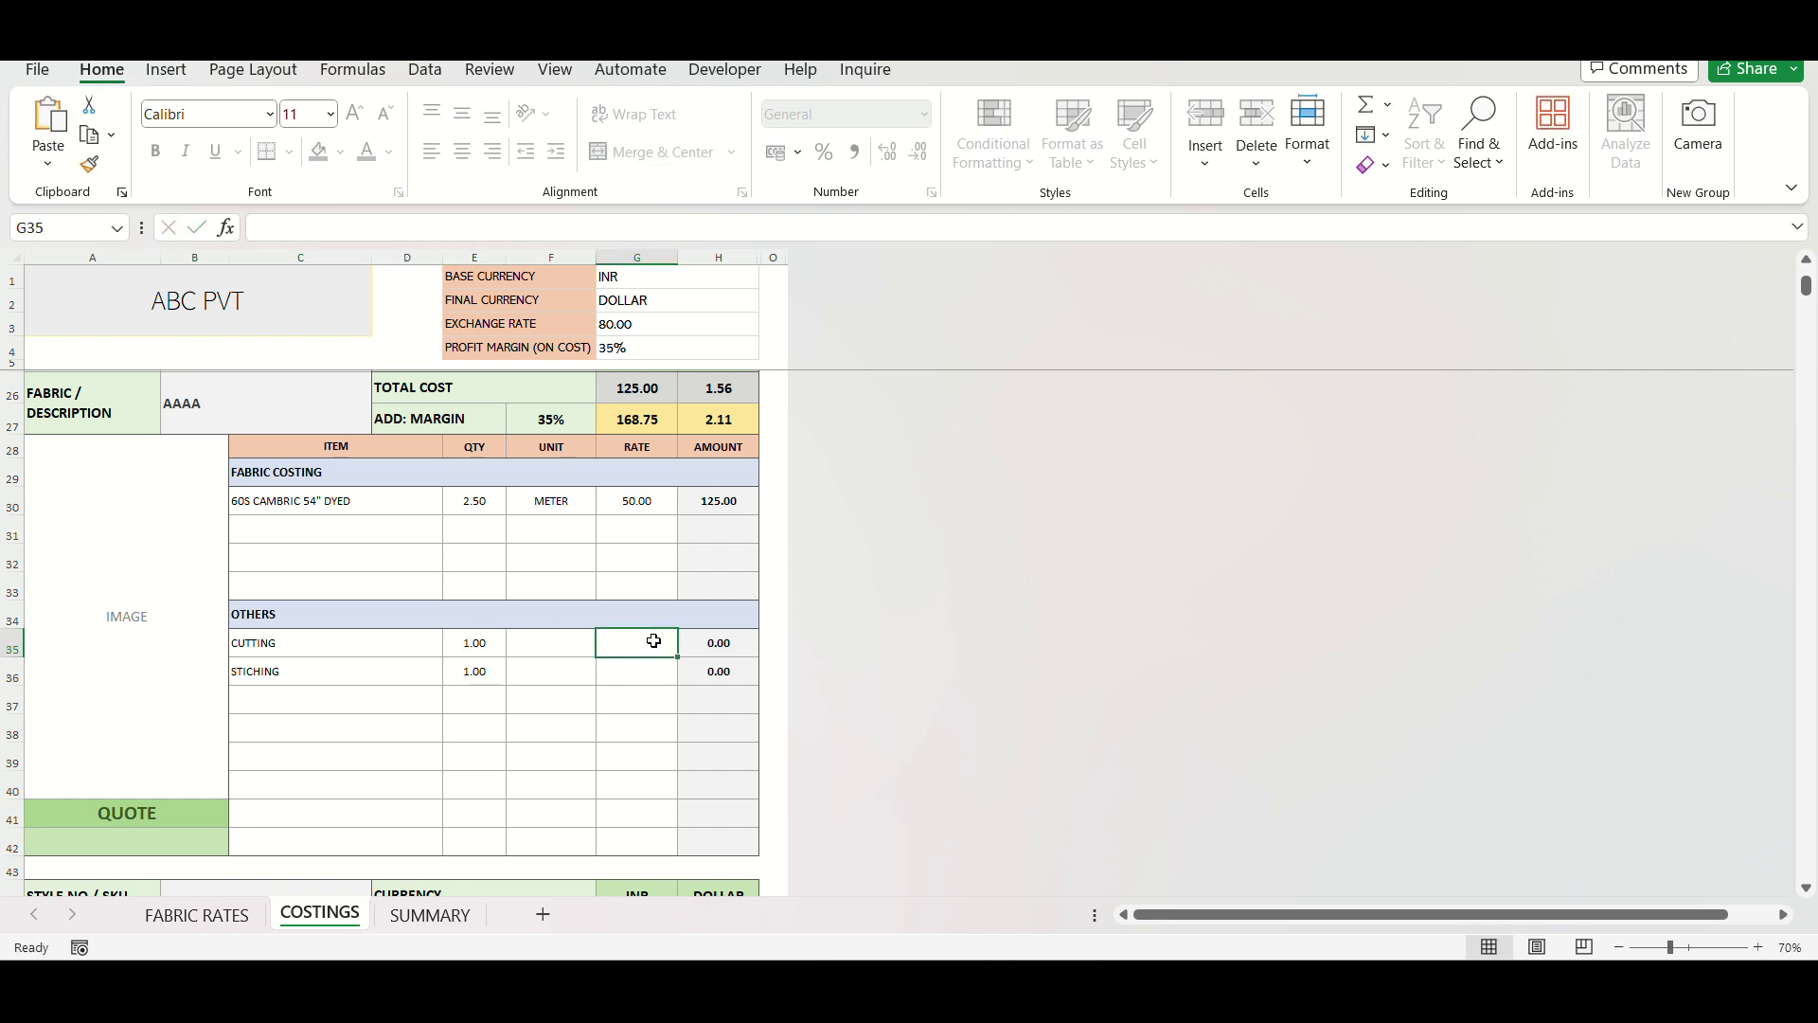
pyautogui.write('10')
pyautogui.press('Return')
pyautogui.write('75')
pyautogui.press('Return')
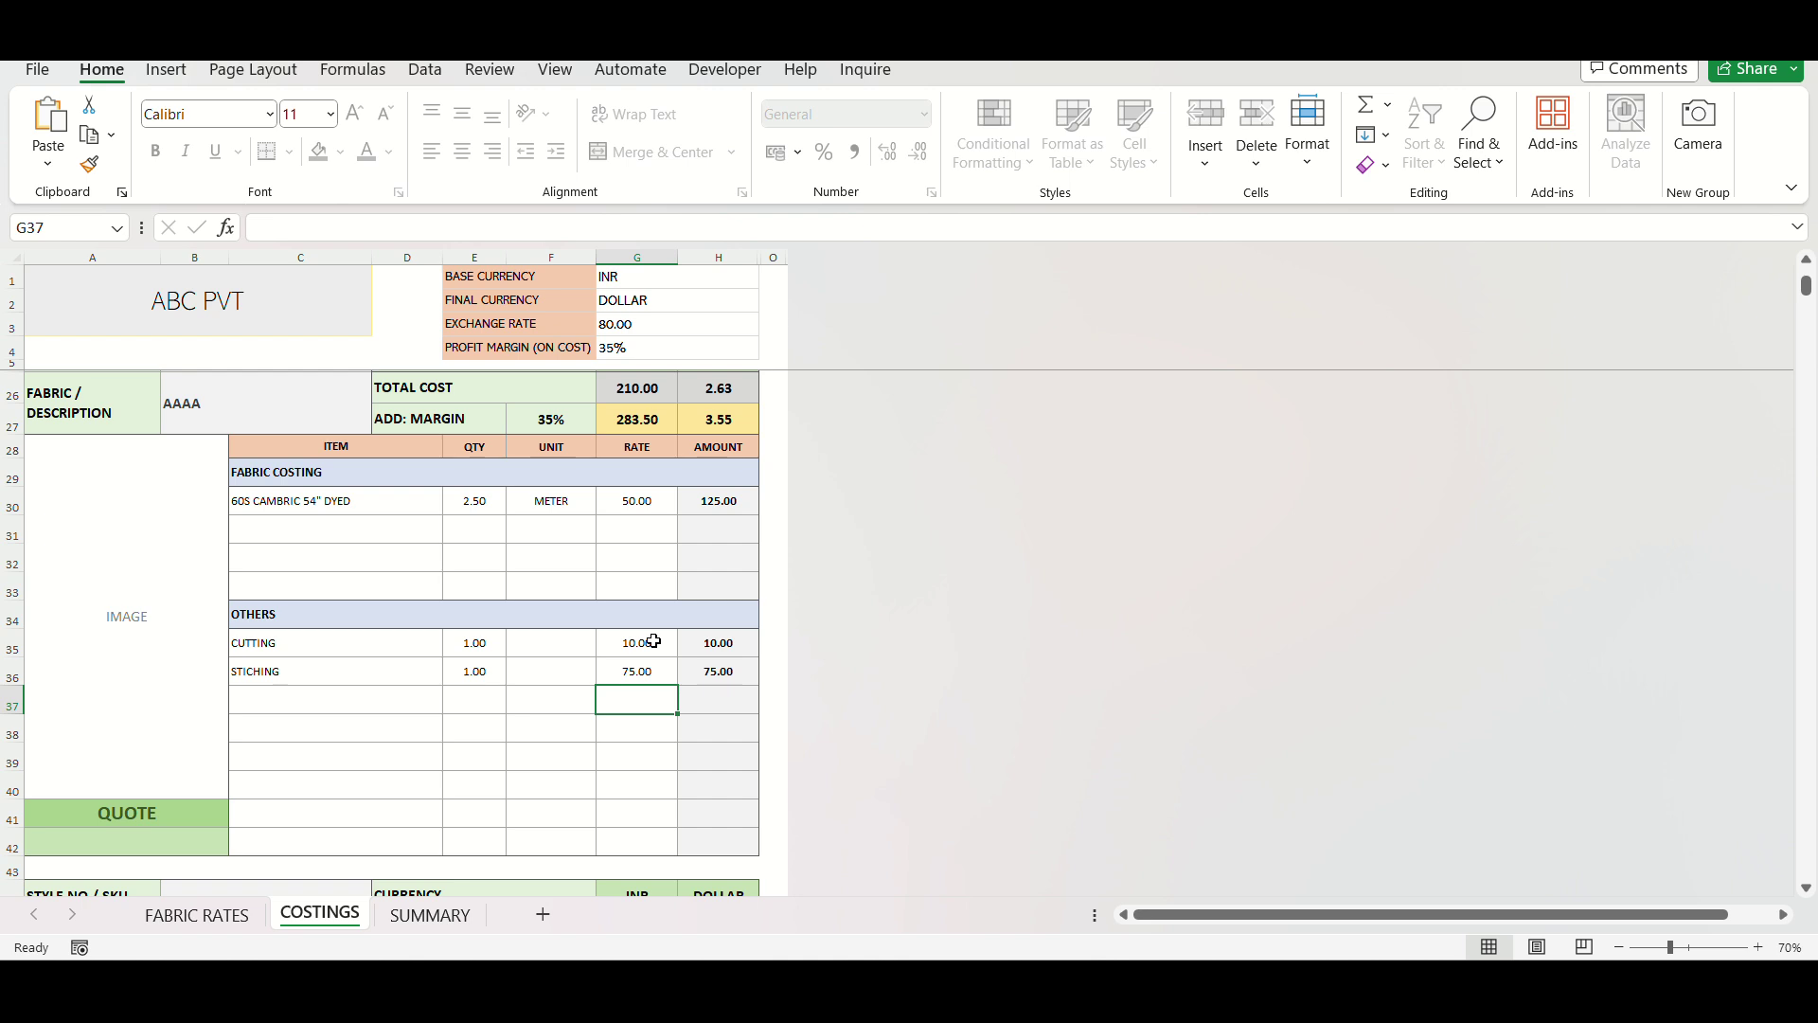
# - Enter a 4.00 quote for PQR and view the SUMMARY sheet
pyautogui.click(91, 840)
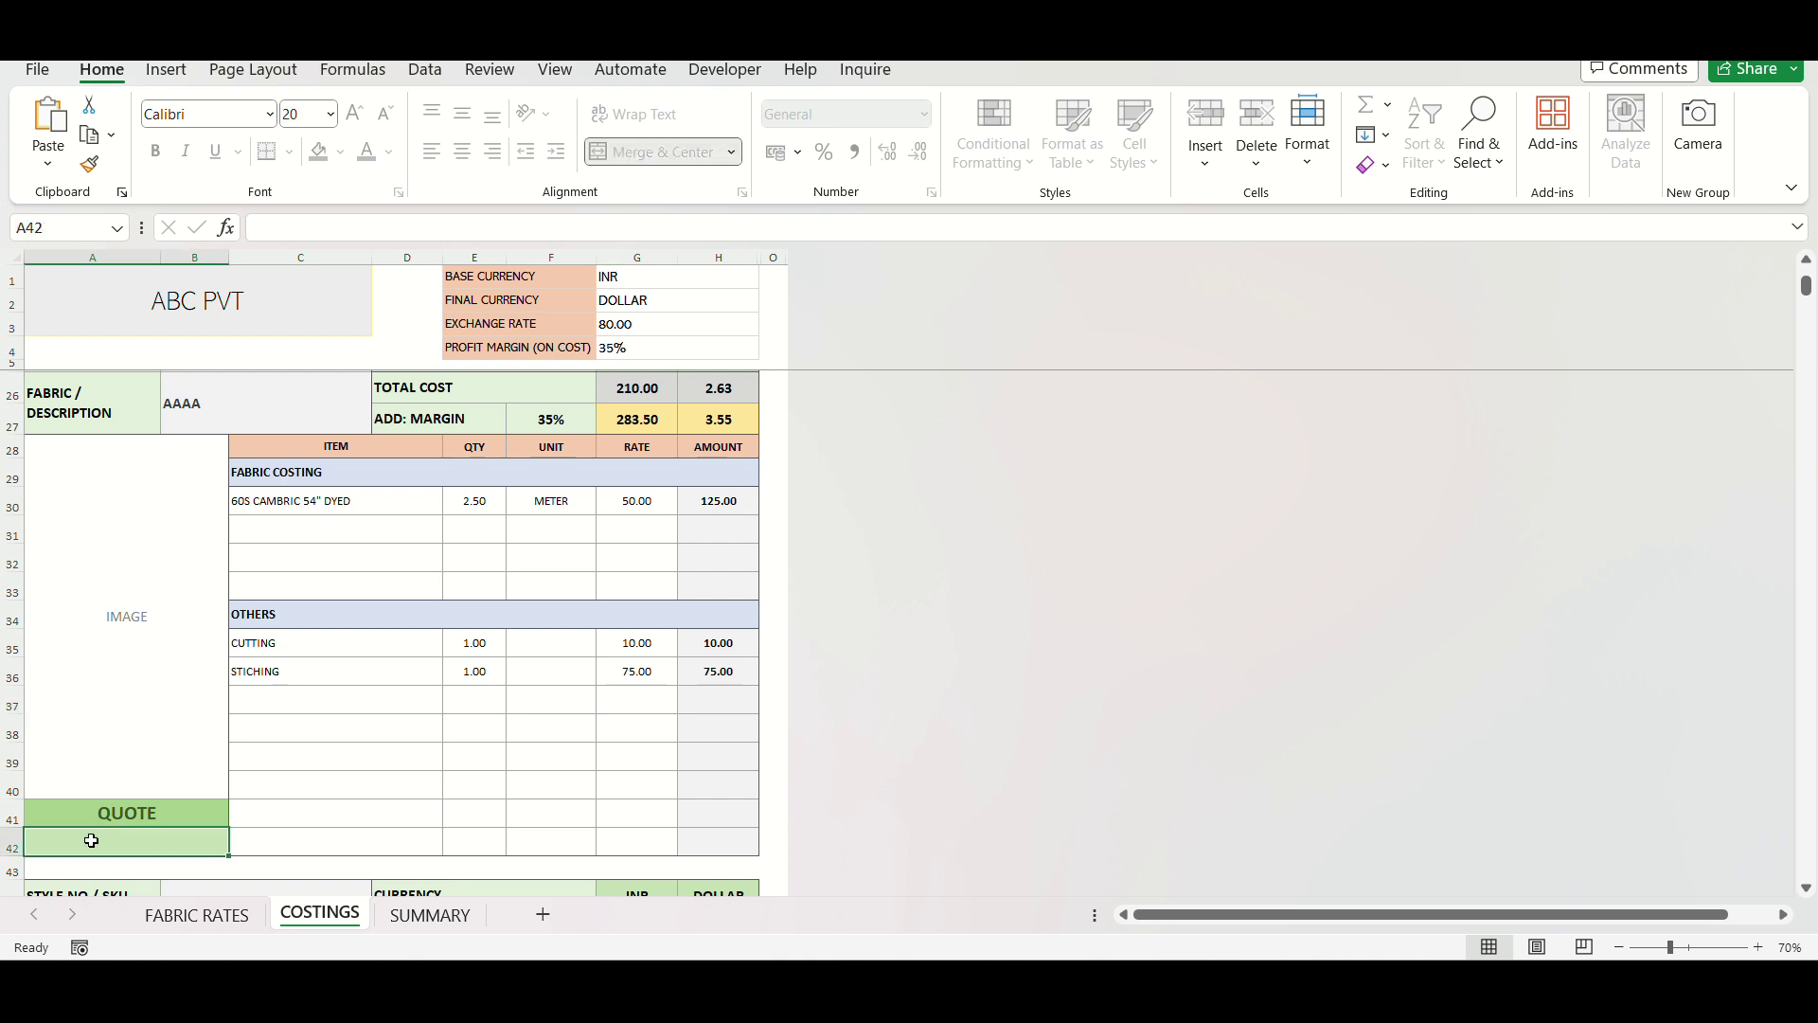
pyautogui.write('4.00')
pyautogui.press('Return')
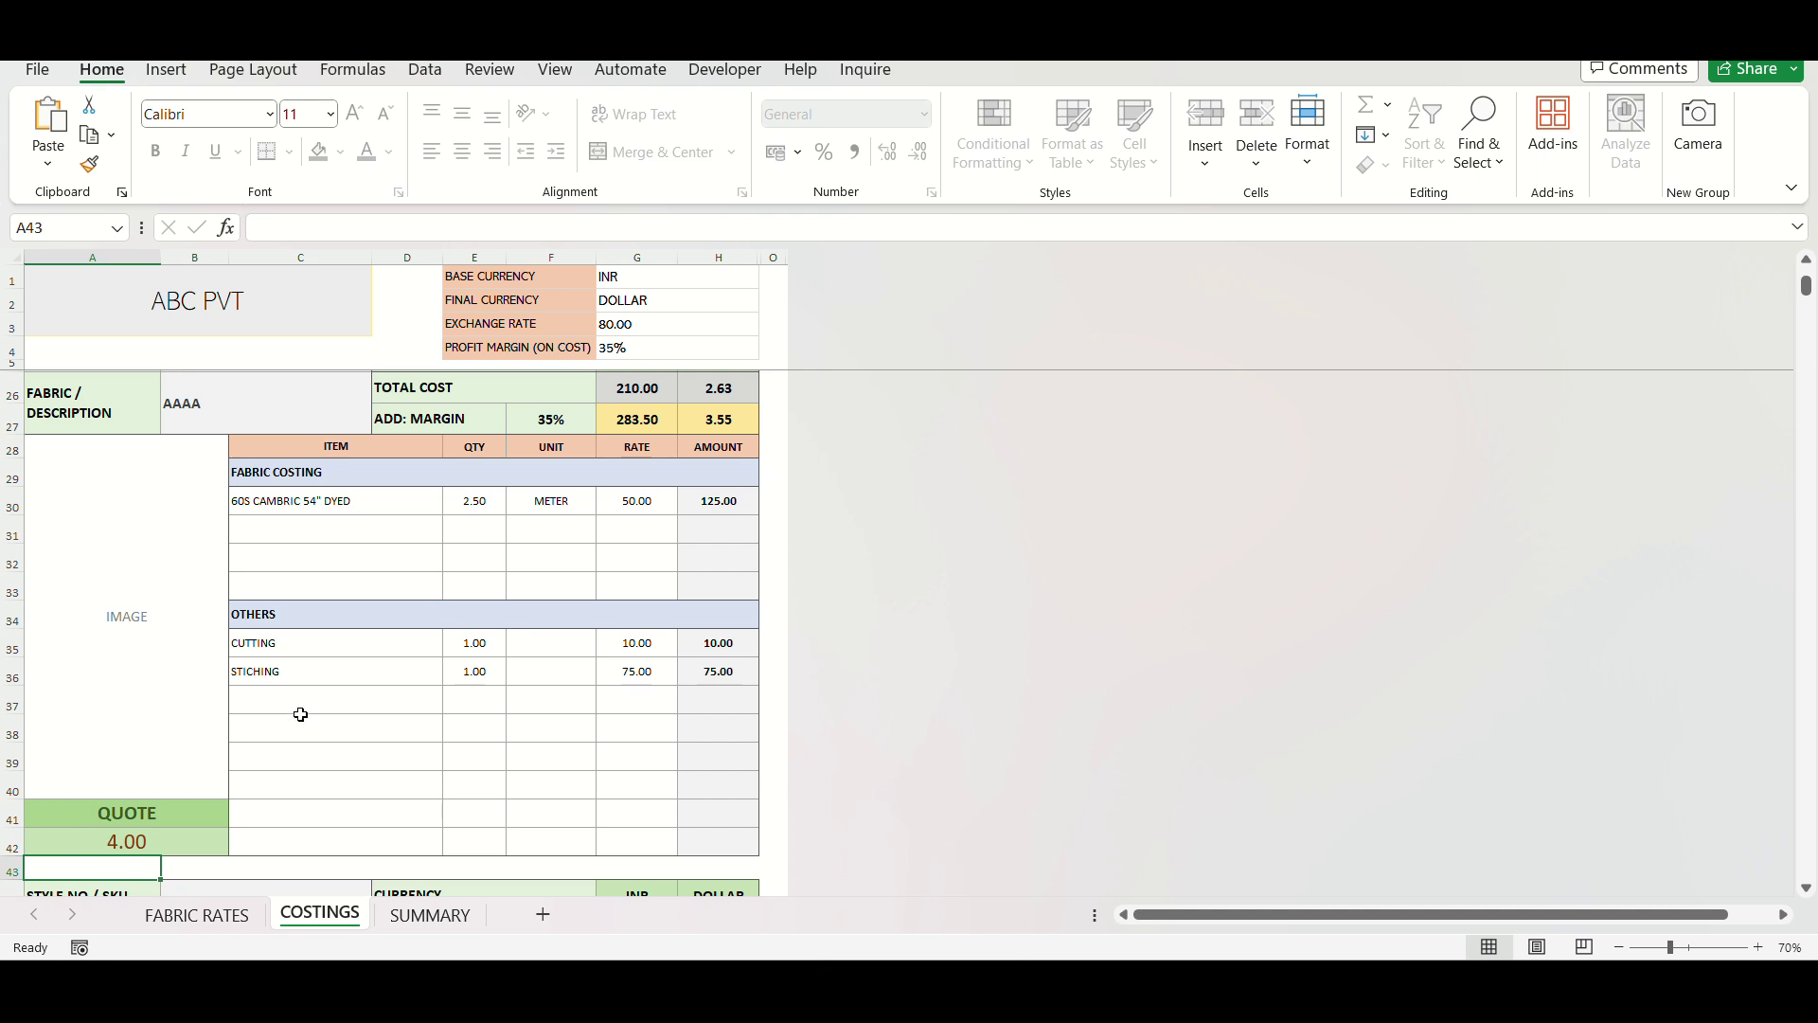
pyautogui.scroll(2, 304, 712)
pyautogui.click(432, 914)
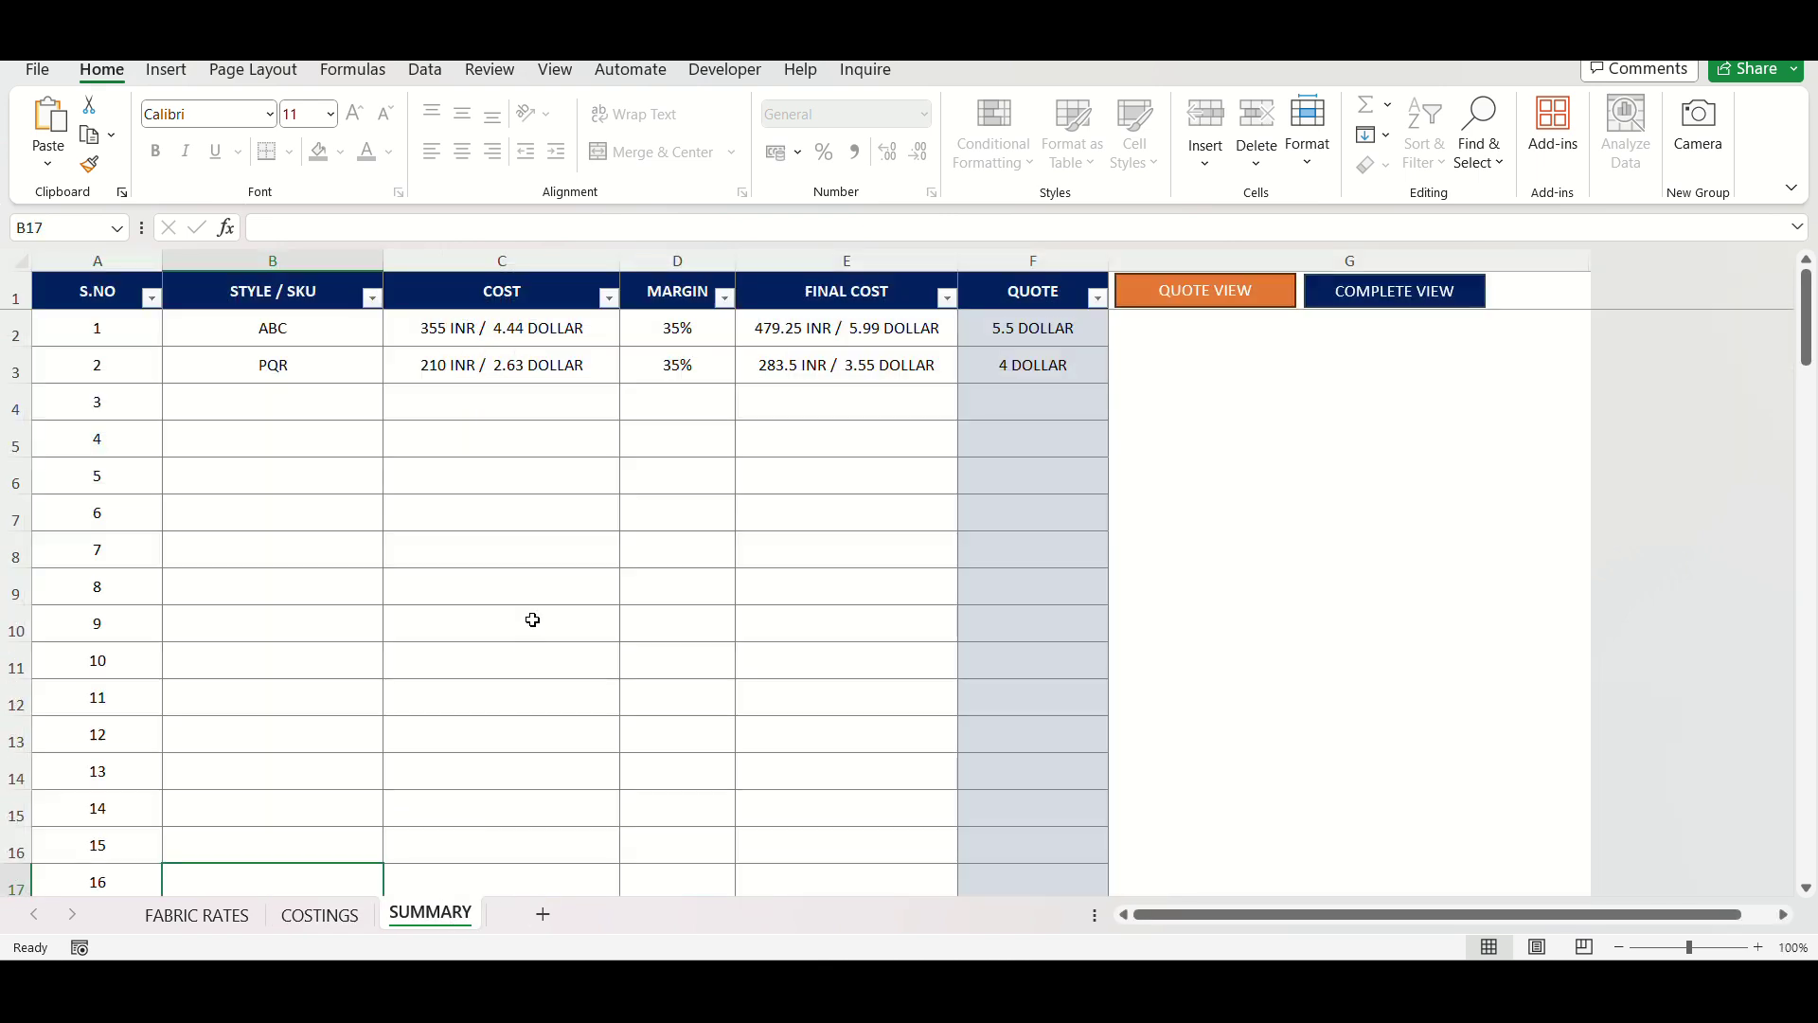
# - Clear the DOLLAR final currency in G2 on the COSTINGS sheet
pyautogui.click(320, 334)
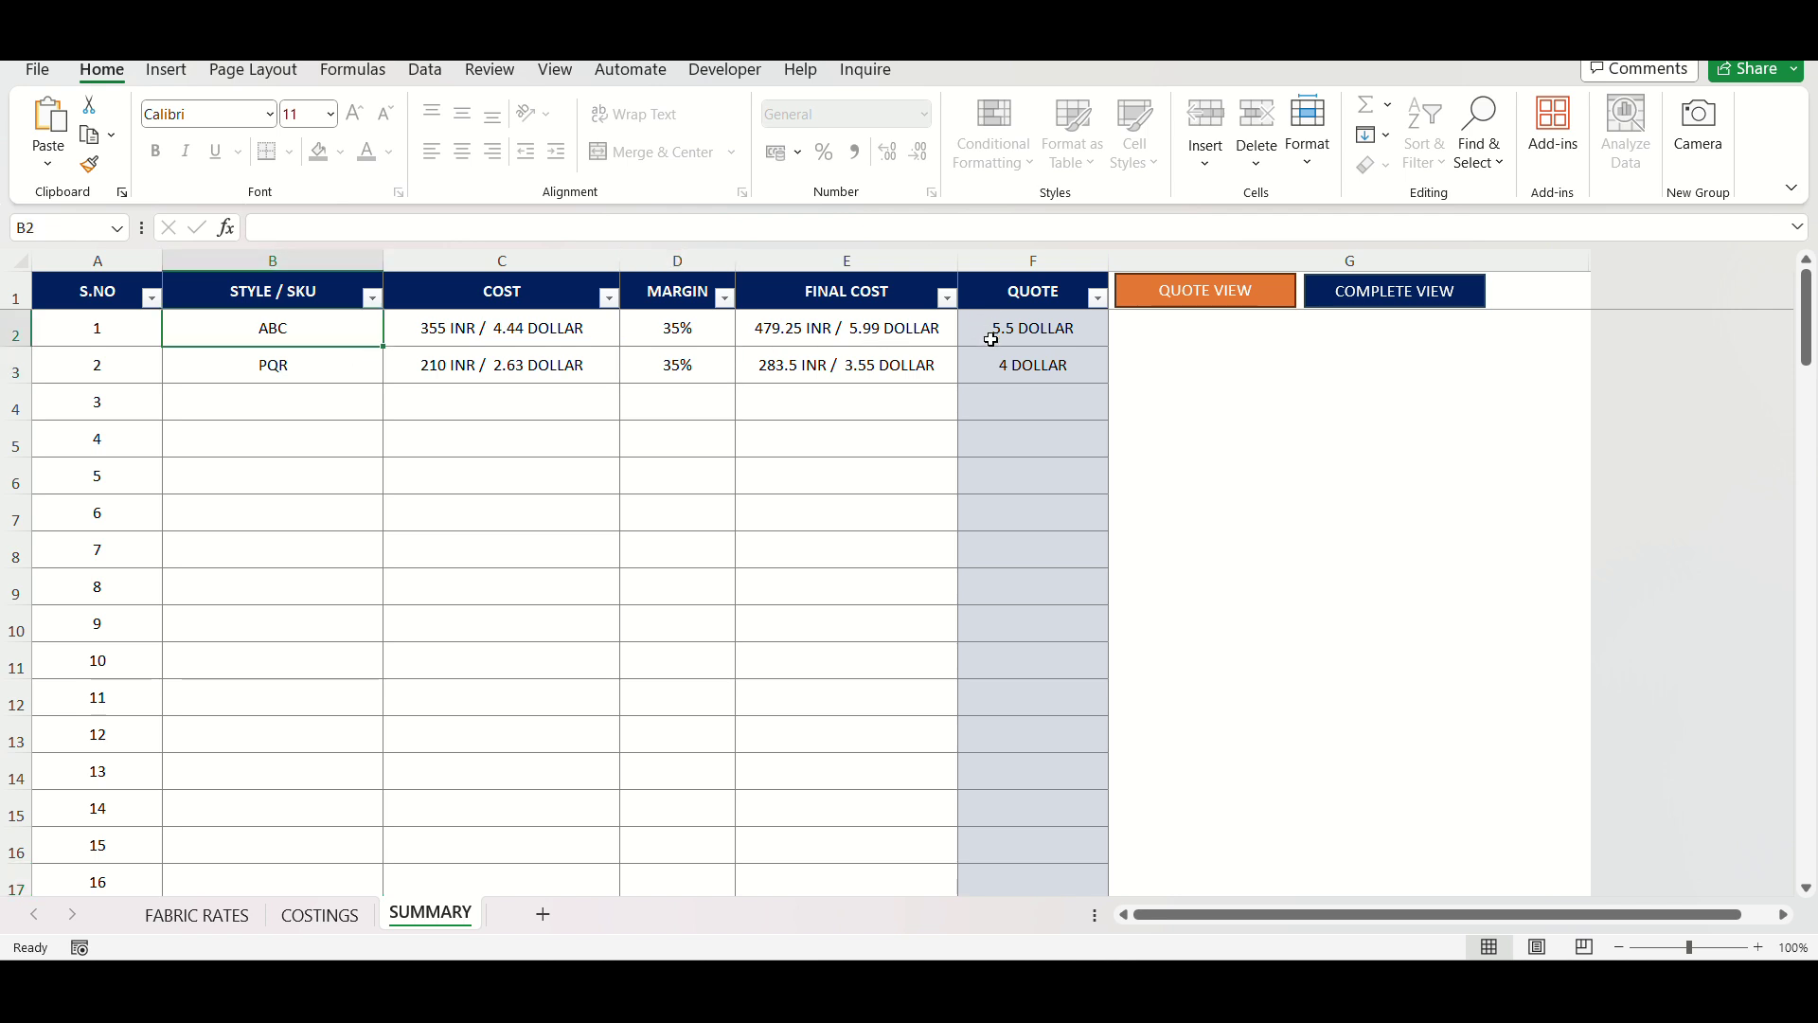
pyautogui.click(320, 914)
pyautogui.scroll(4, 758, 312)
pyautogui.click(696, 297)
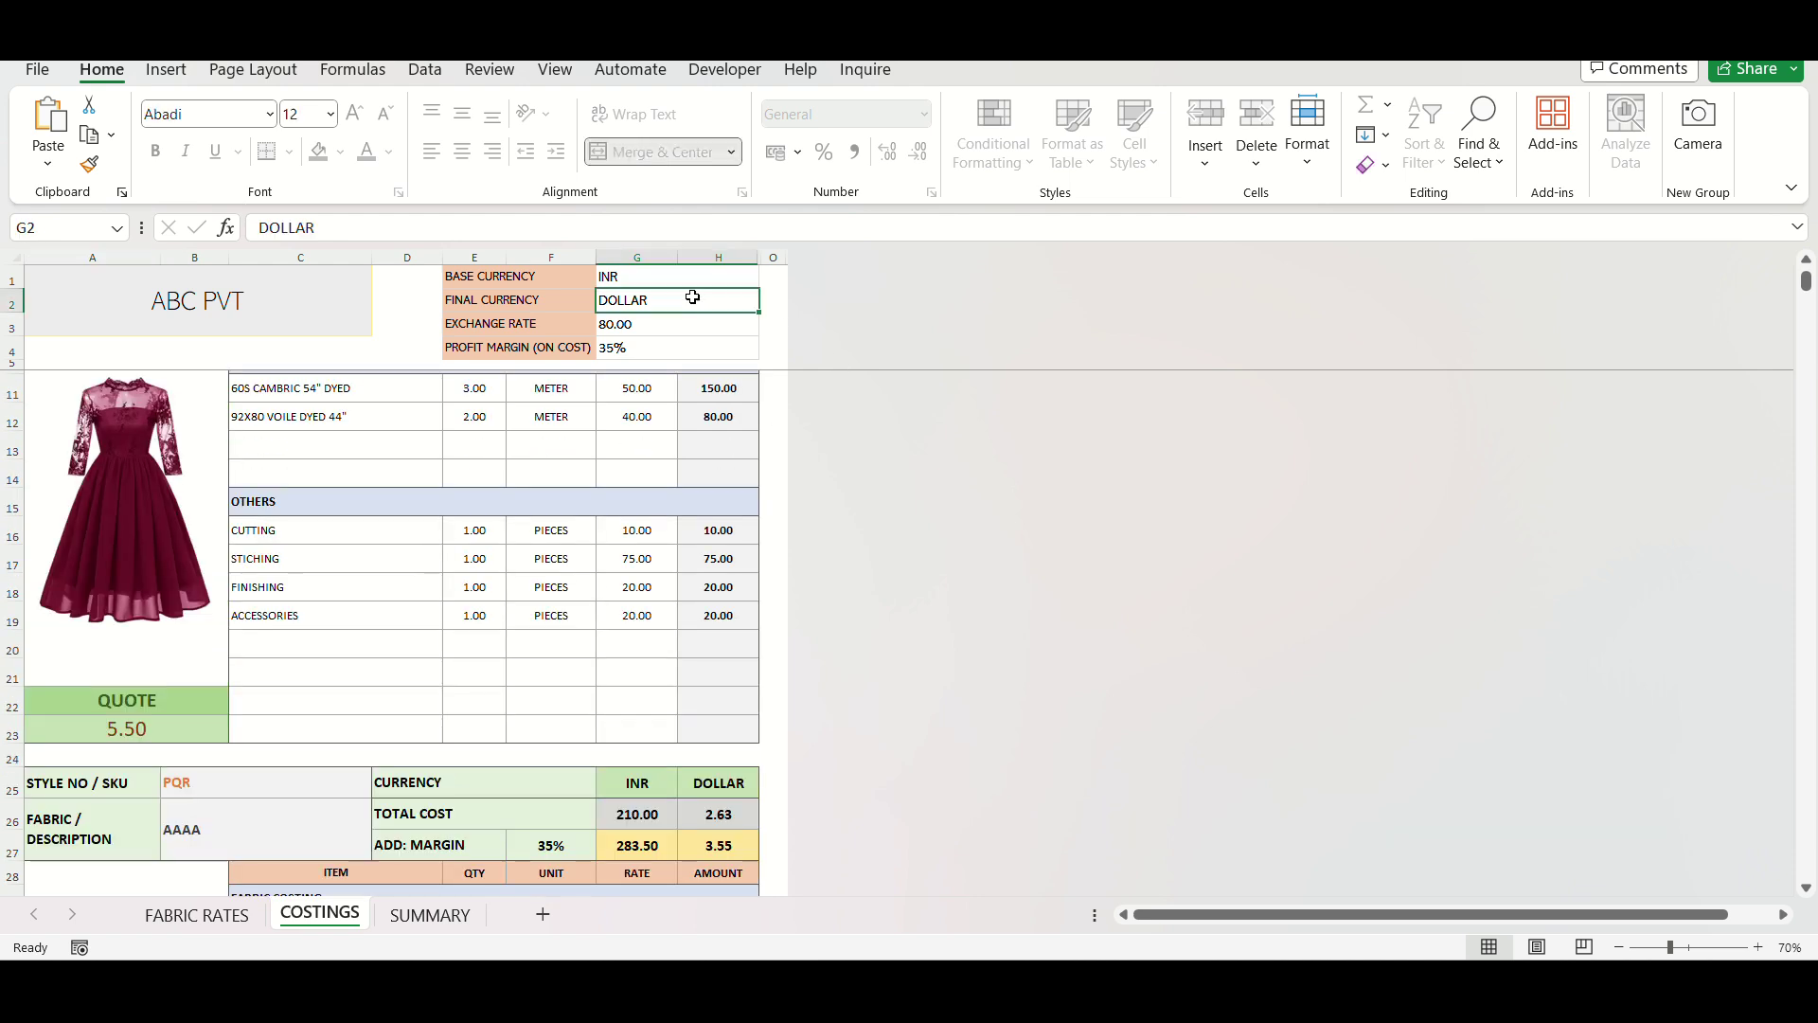
pyautogui.press('Delete')
# - Back on SUMMARY, switch to the quote view showing only style and quote columns in INR
pyautogui.click(431, 913)
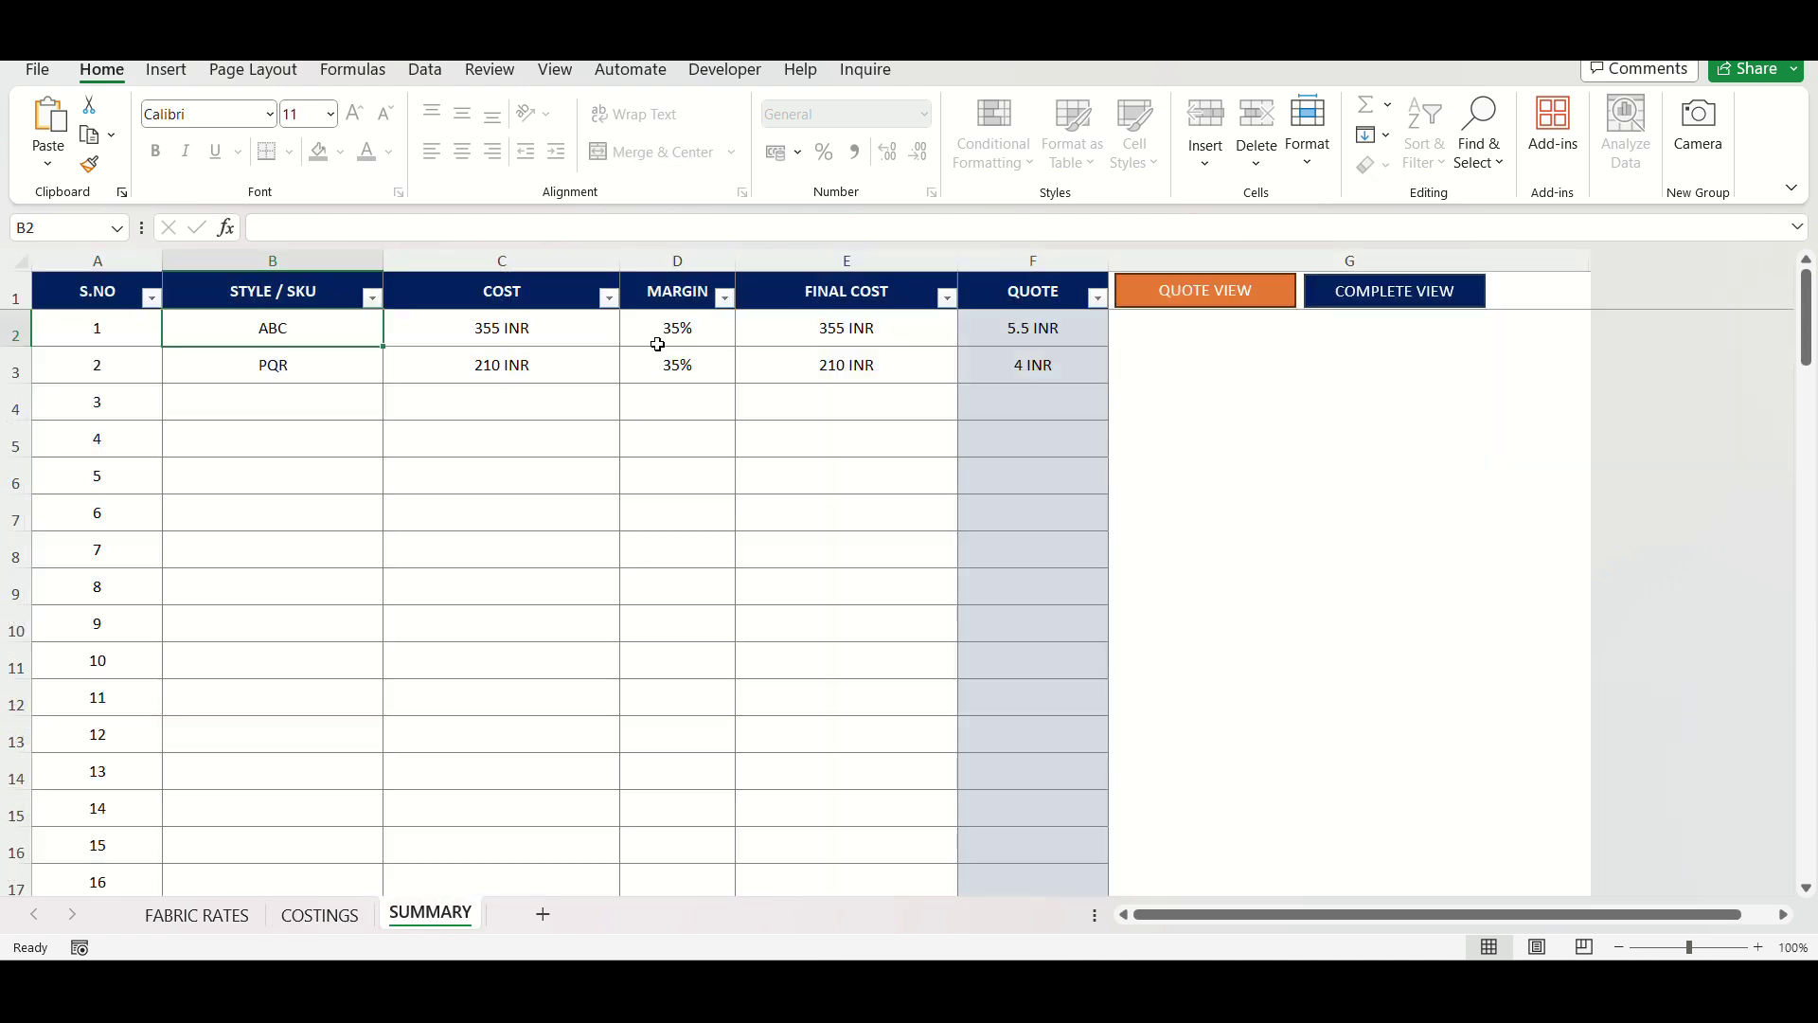
pyautogui.click(875, 423)
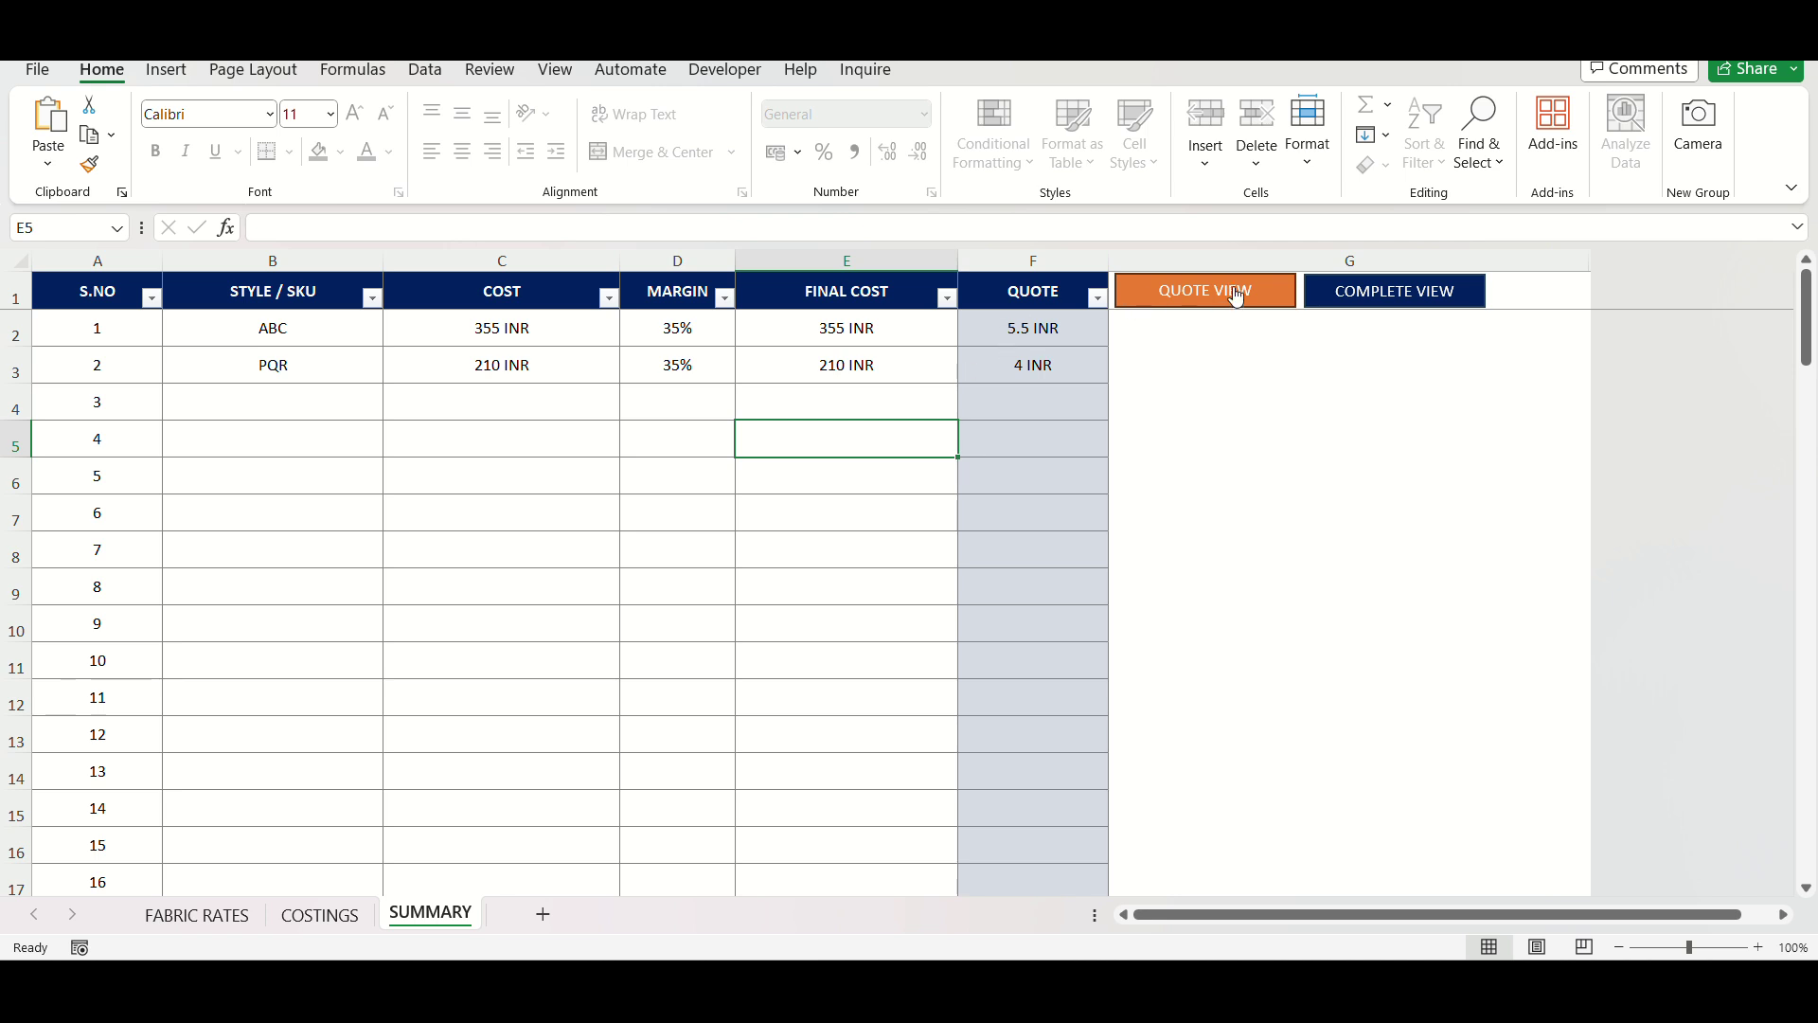
pyautogui.click(1203, 299)
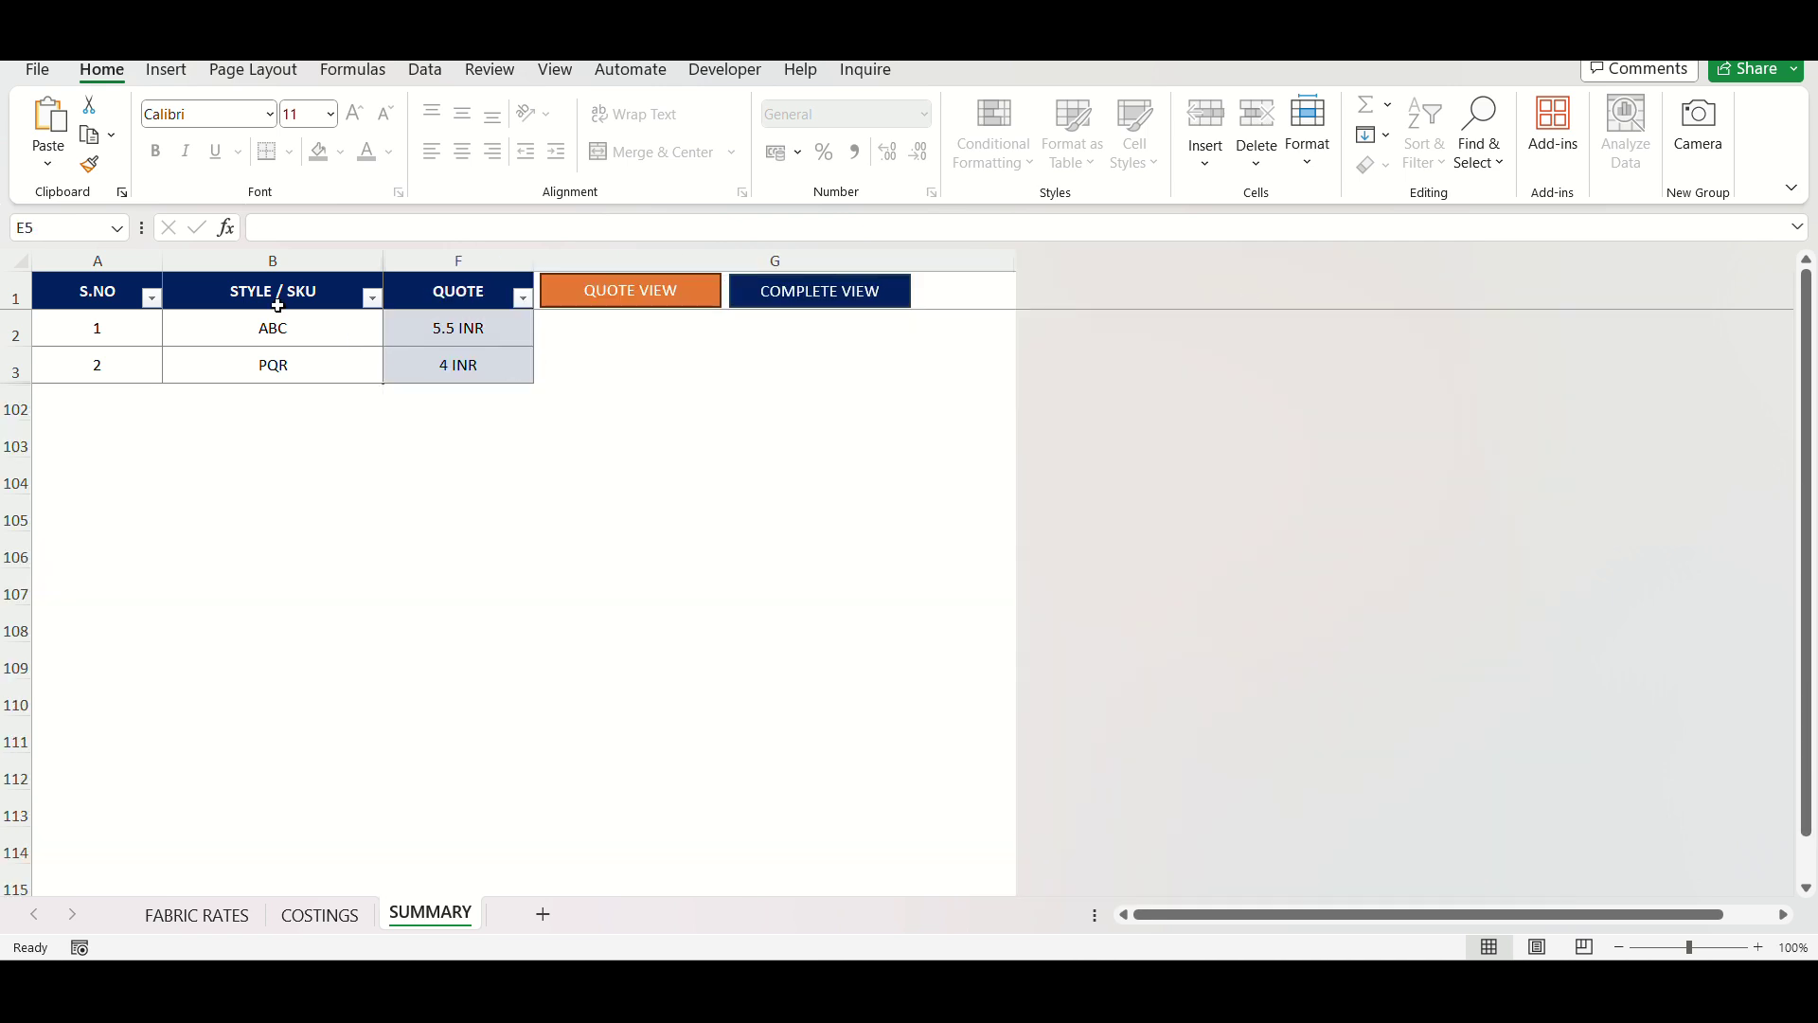
# - Select the compact quote table A1:F3, restore COMPLETE VIEW, and return to COSTINGS
pyautogui.moveTo(113, 293); pyautogui.dragTo(409, 371)
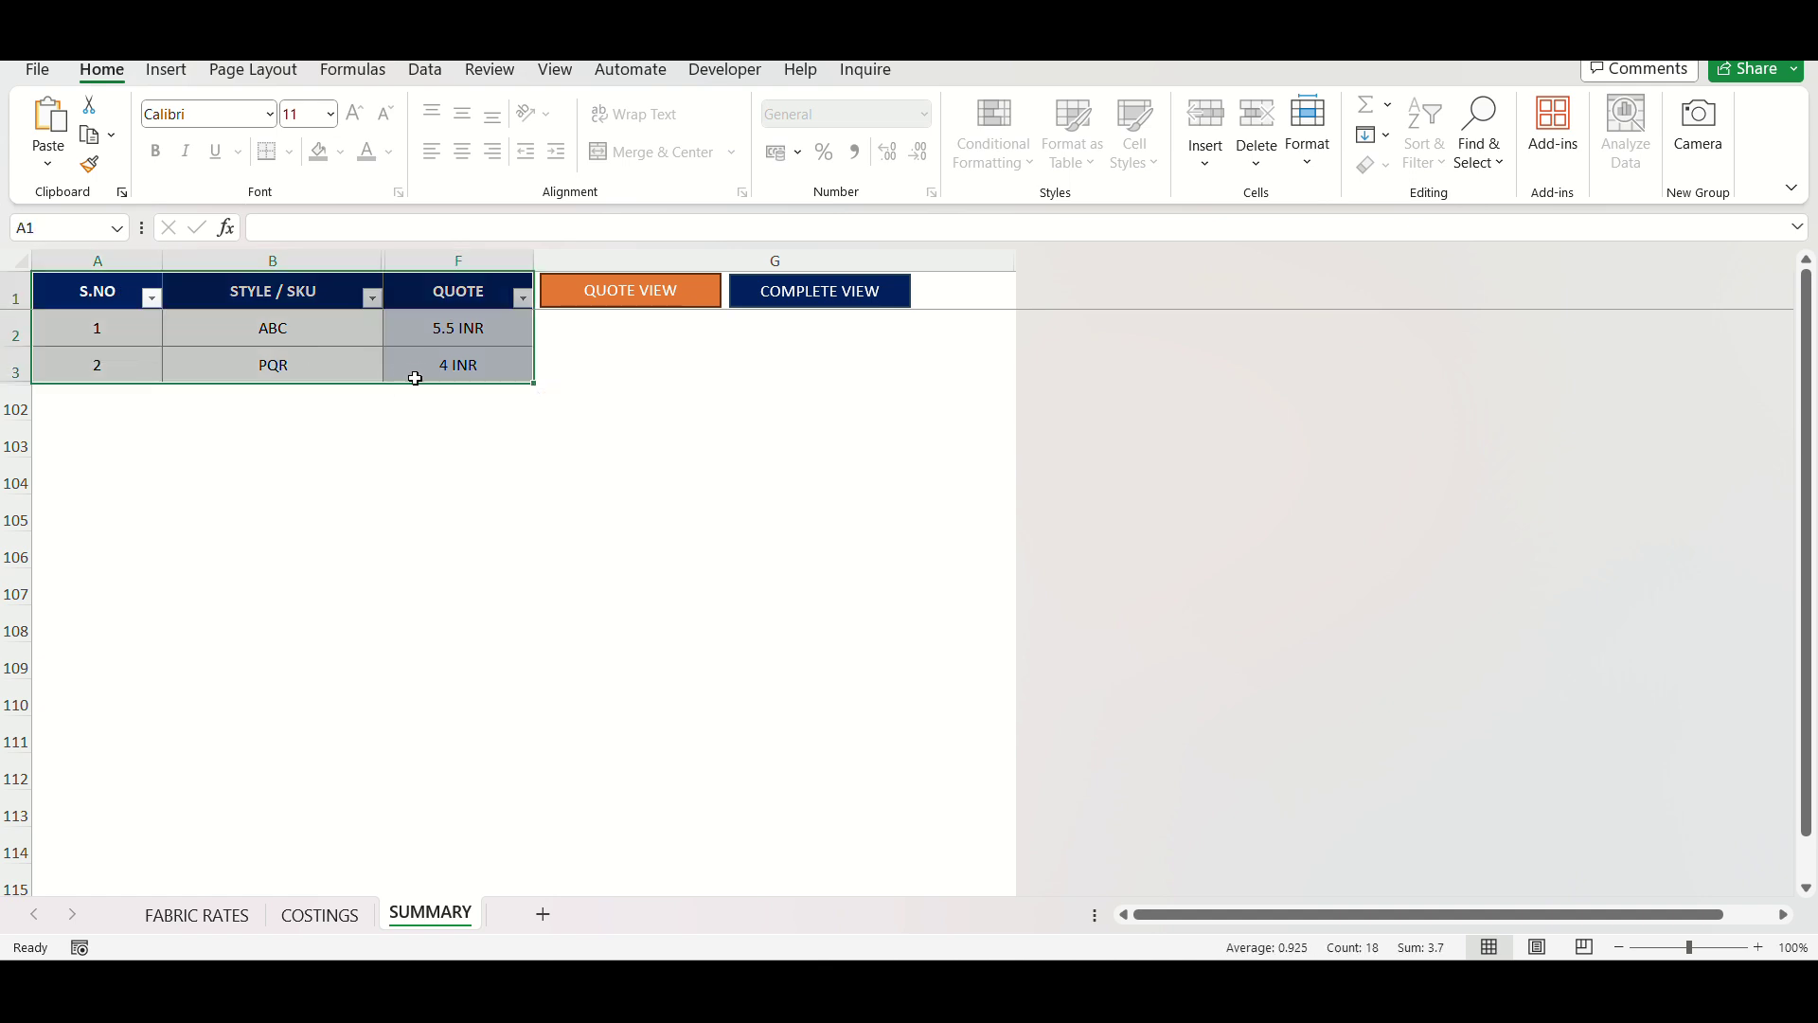
pyautogui.click(416, 428)
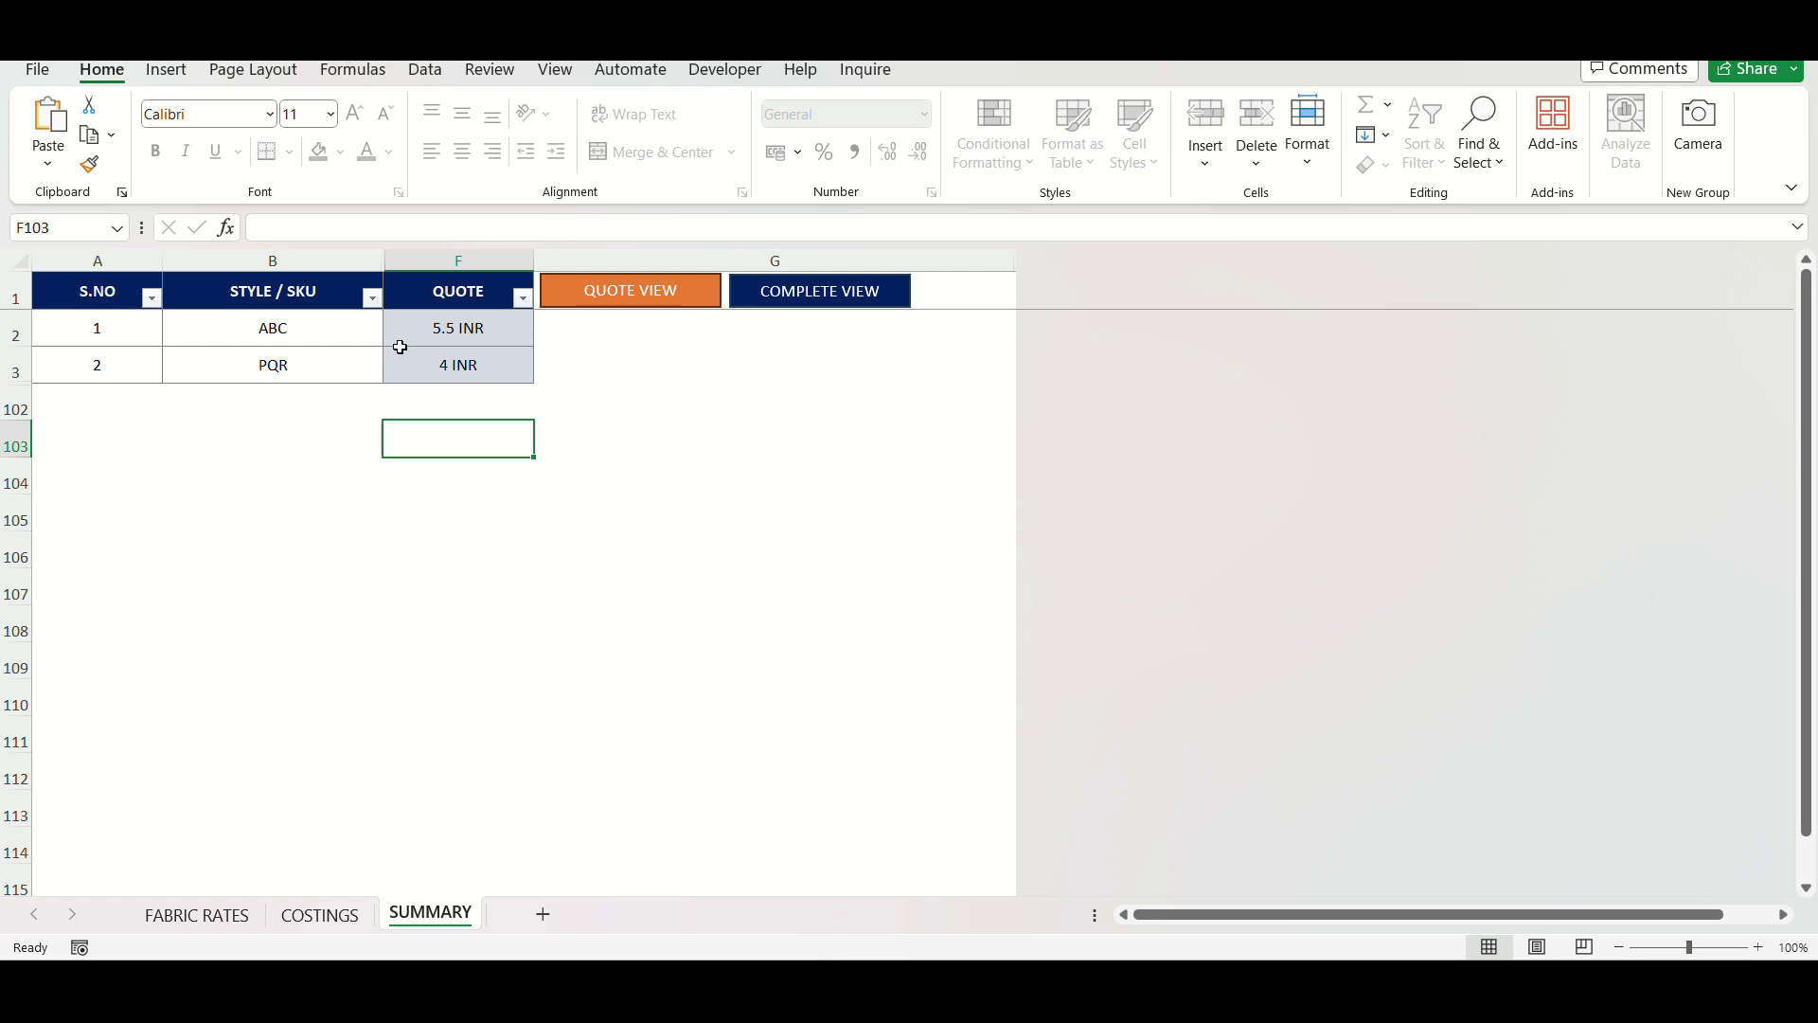
pyautogui.click(787, 292)
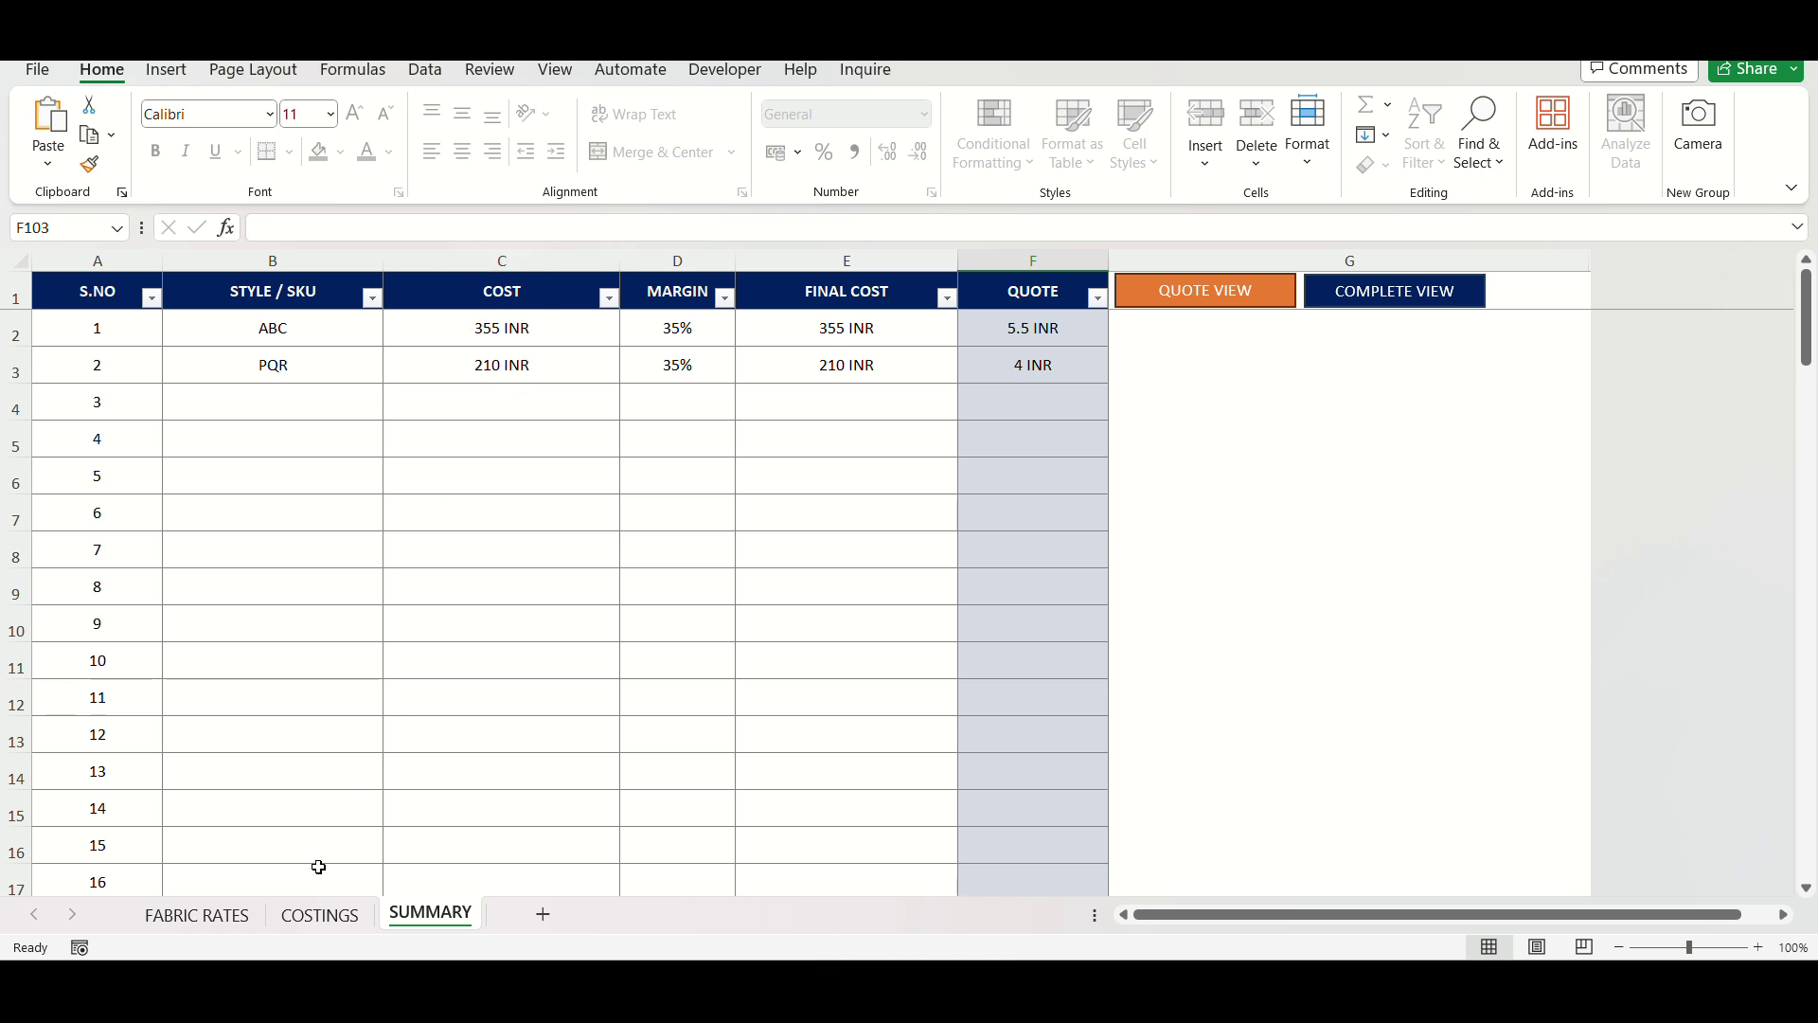
pyautogui.click(313, 915)
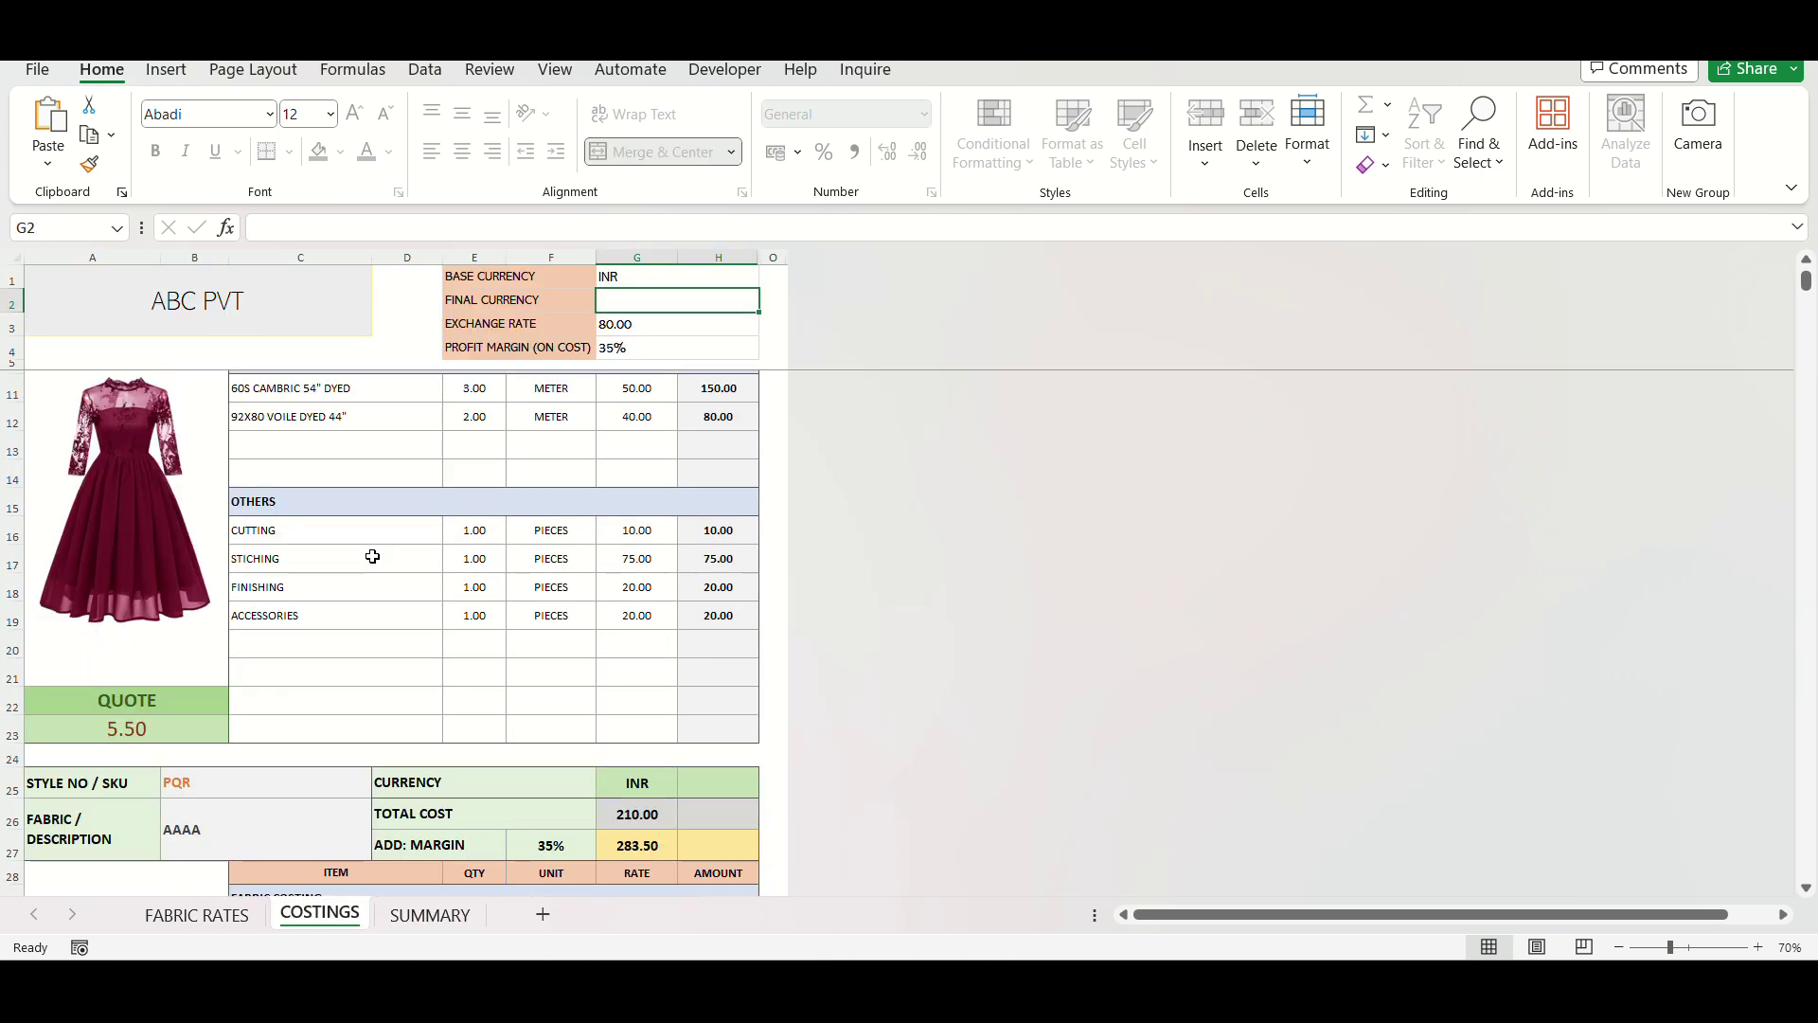
pyautogui.scroll(2, 372, 557)
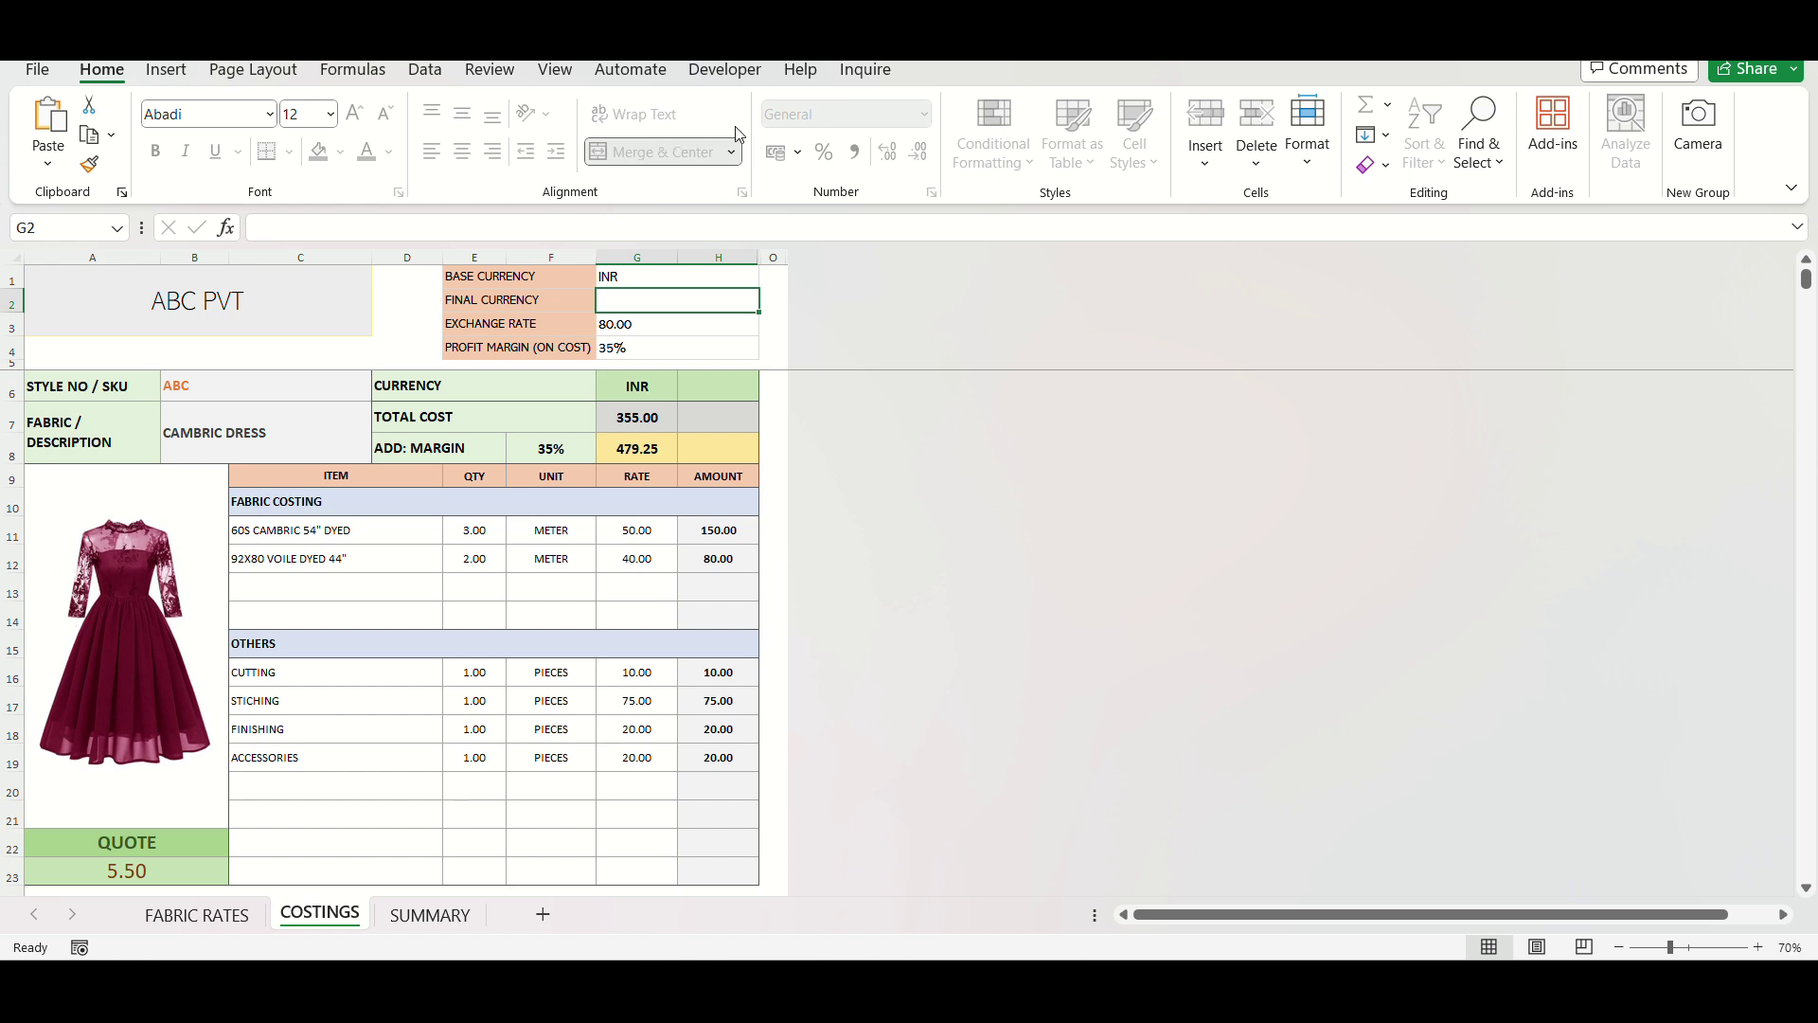